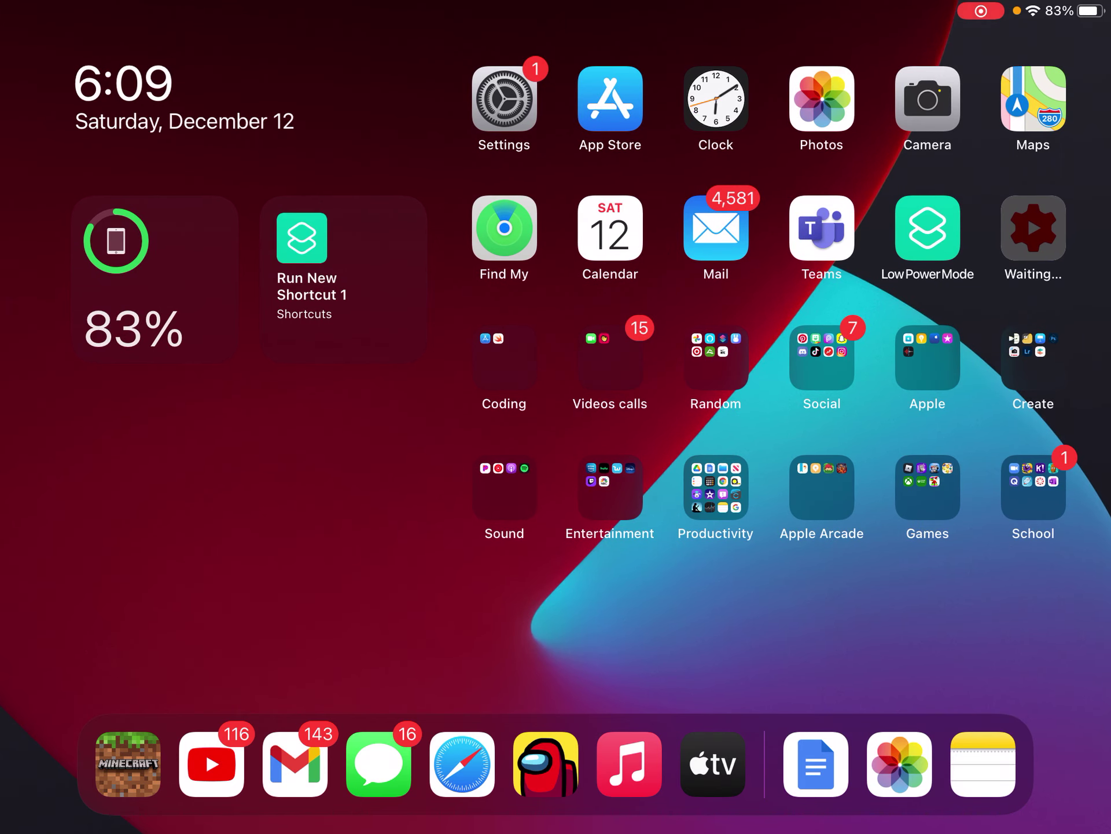
# Launch Notes from the Dock so the IHelp video note appears
pyautogui.click(983, 764)
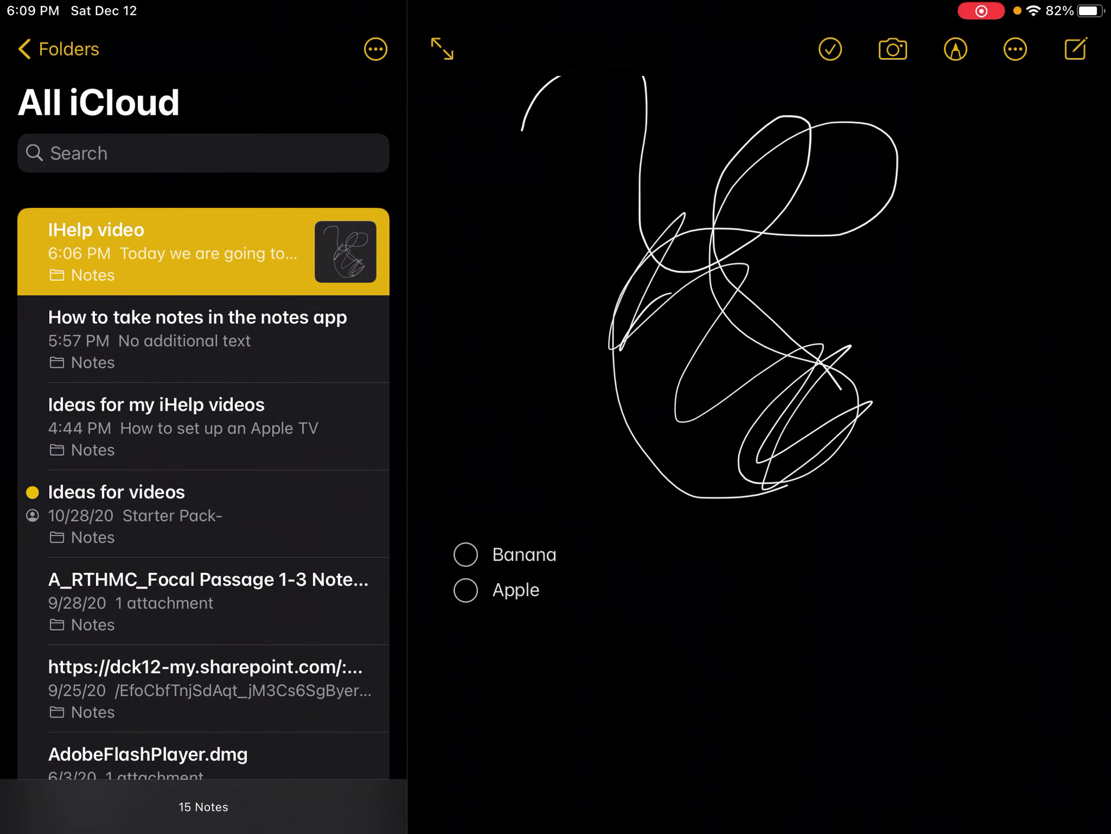
pyautogui.scroll(8, 759, 452)
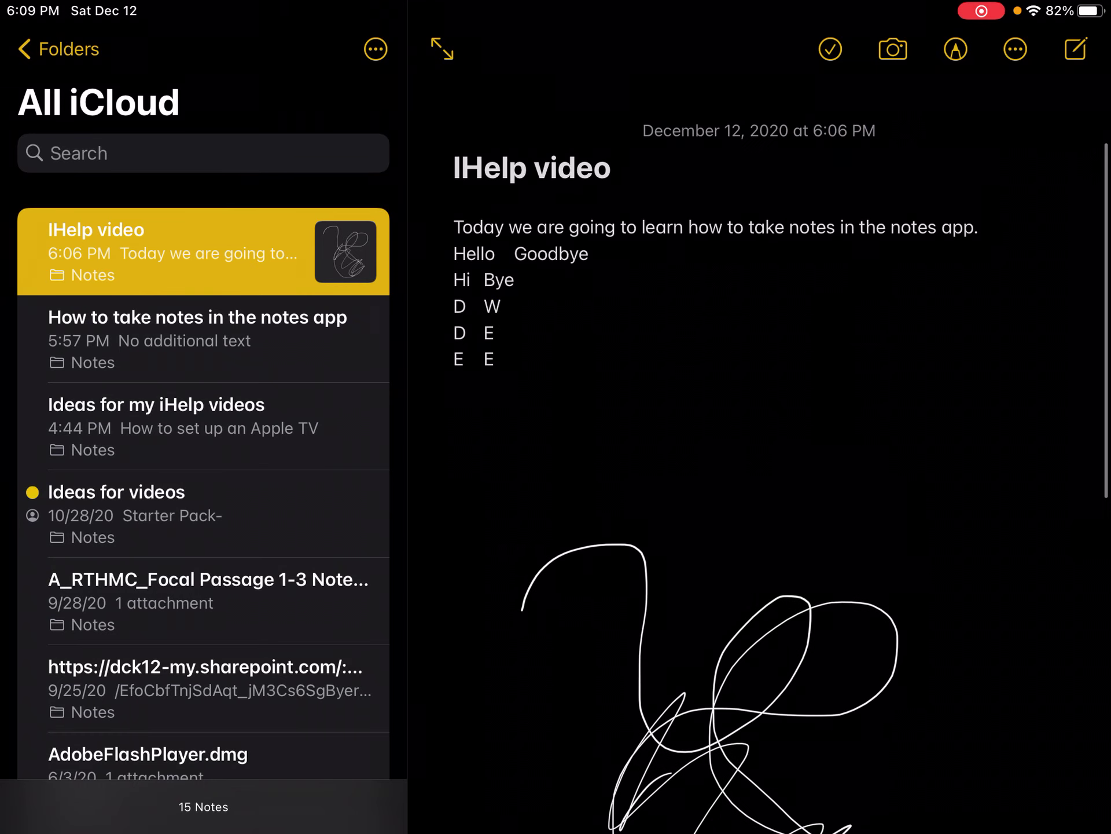
pyautogui.scroll(-8, 758, 451)
pyautogui.scroll(3, 758, 452)
pyautogui.scroll(3, 758, 451)
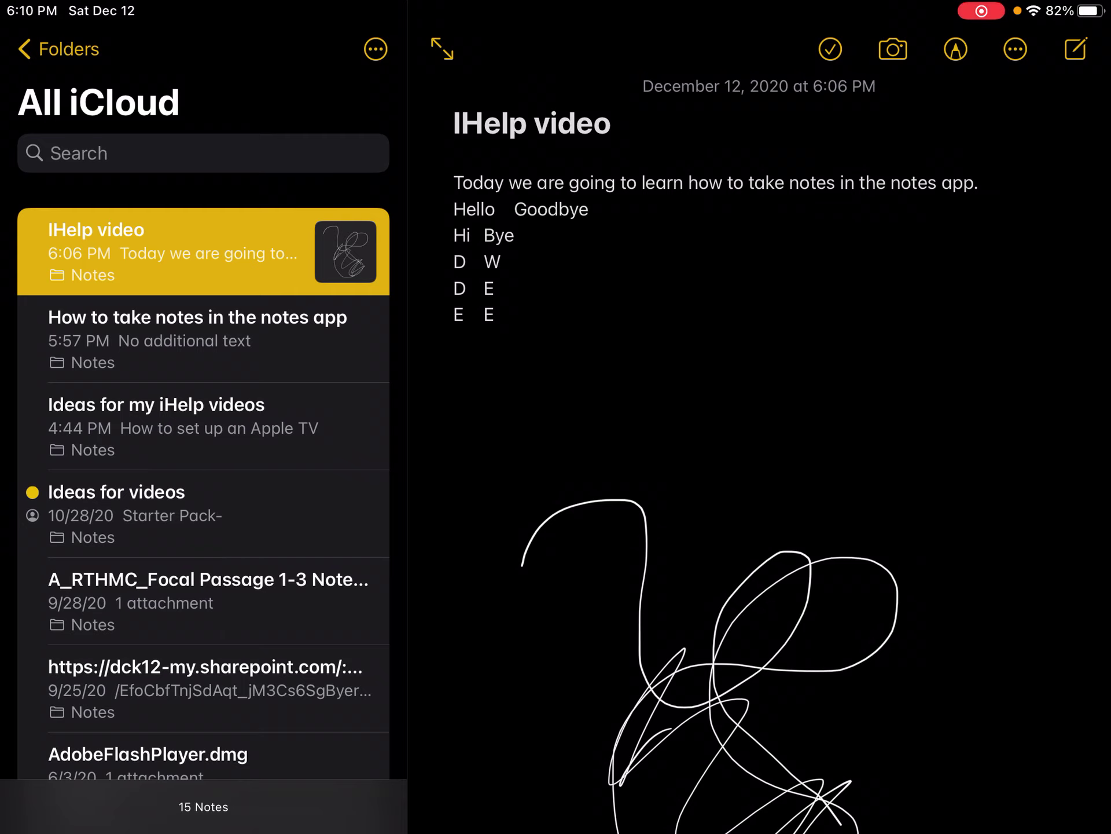
pyautogui.click(1076, 49)
# Create a new note titled 'Ihelp video' and begin the line beneath it
pyautogui.click(455, 103)
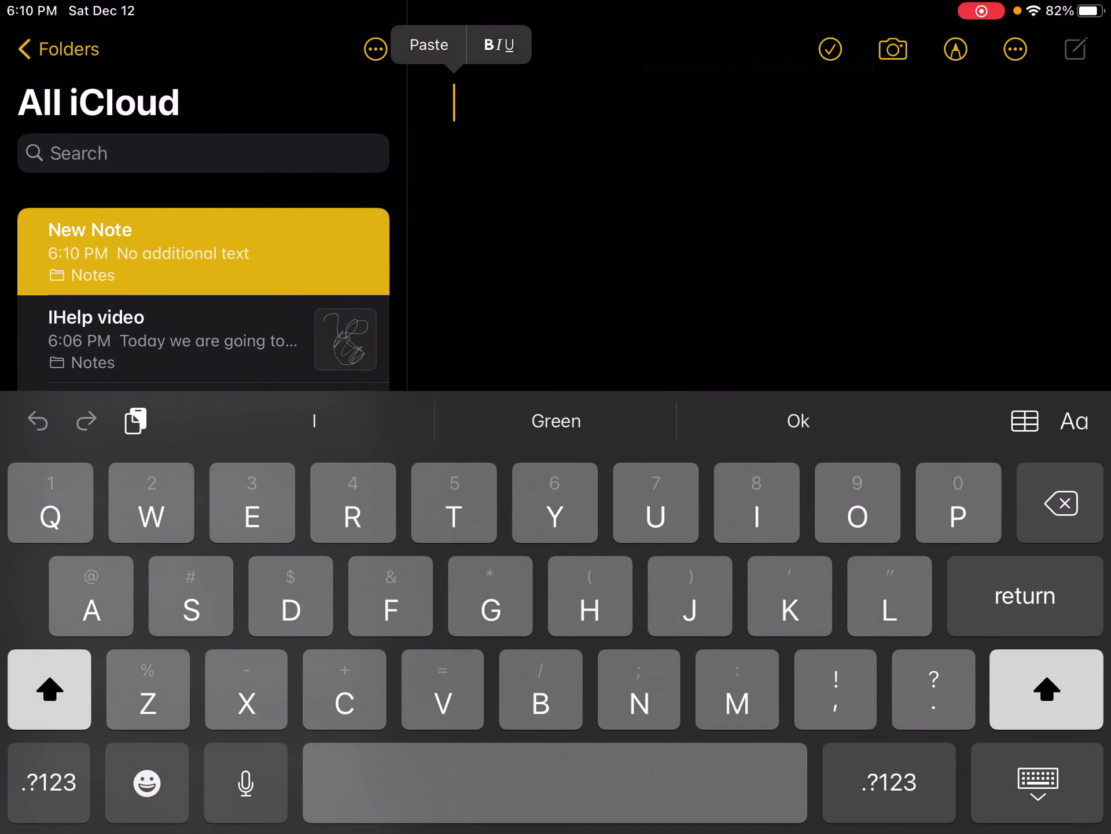
pyautogui.click(455, 103)
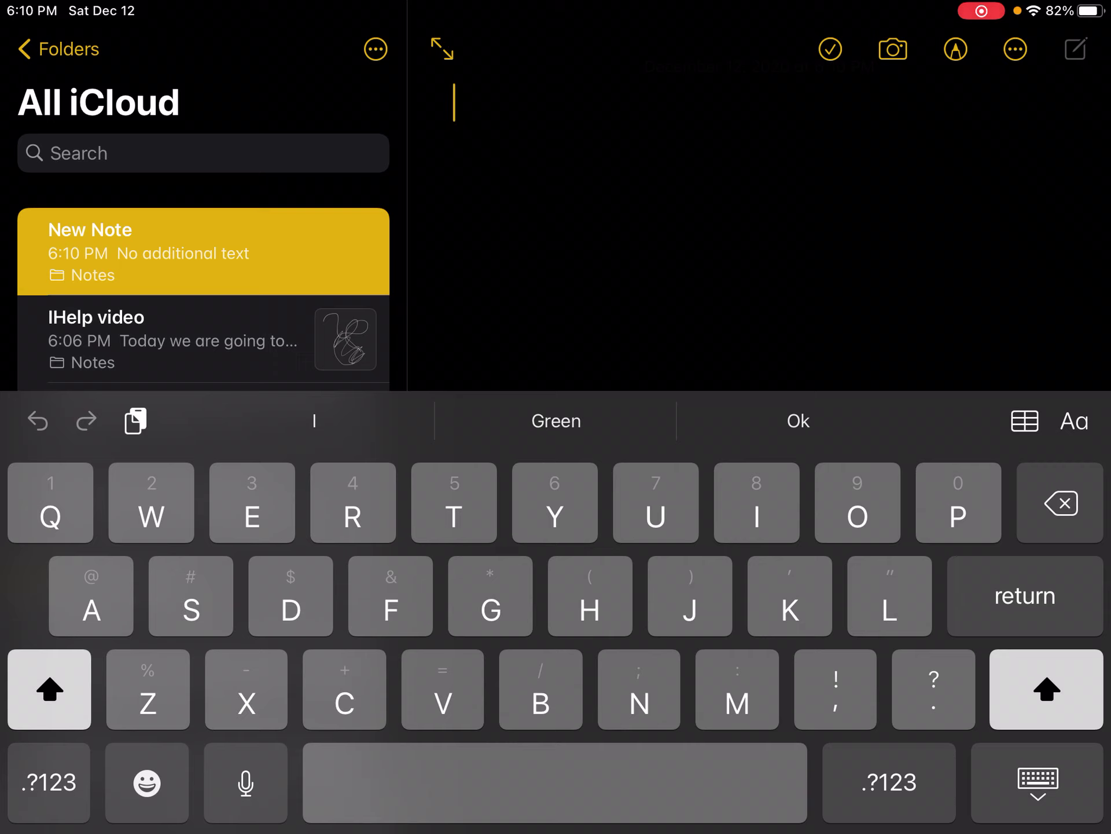
pyautogui.write('I')
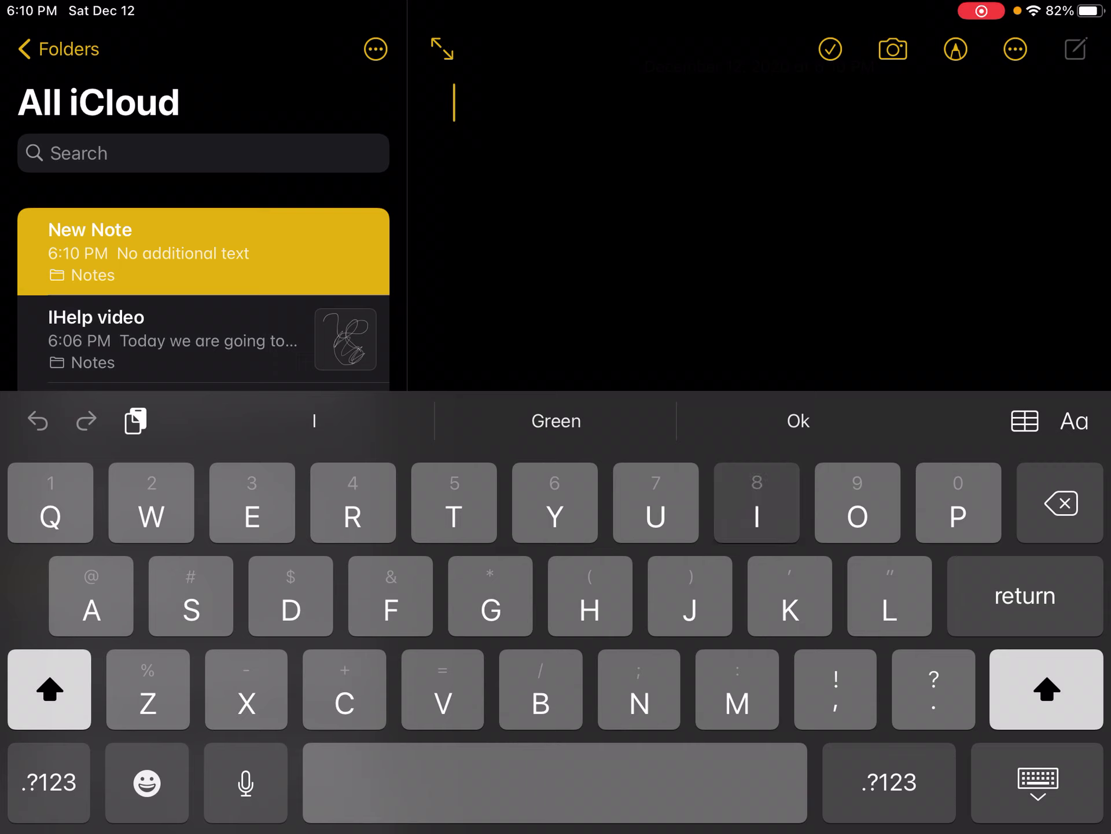
pyautogui.write('help ')
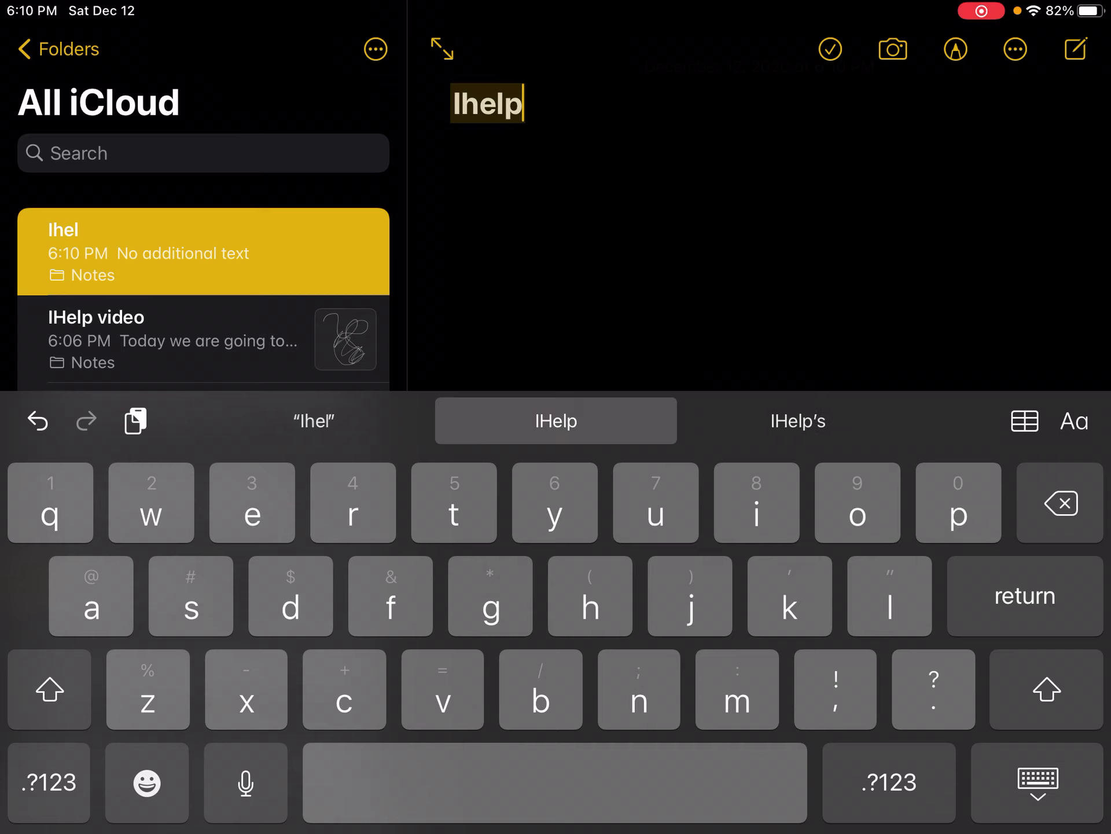
pyautogui.write('video')
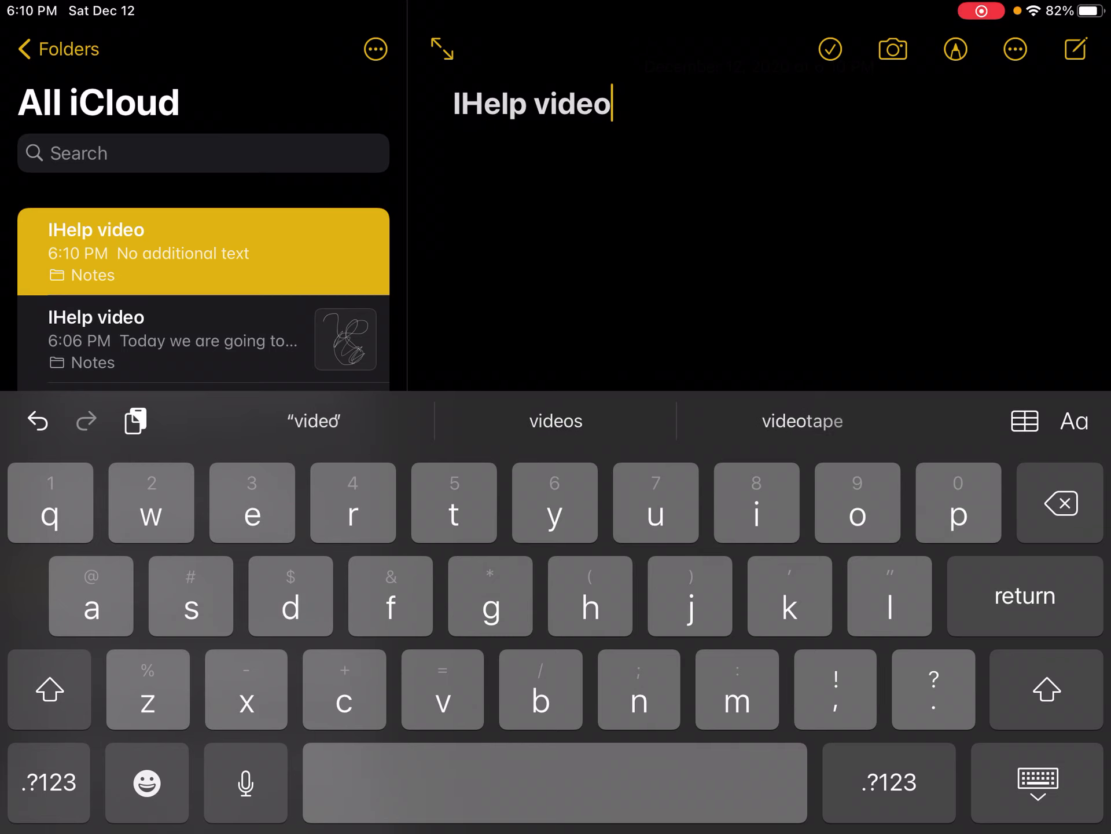
pyautogui.press('Return')
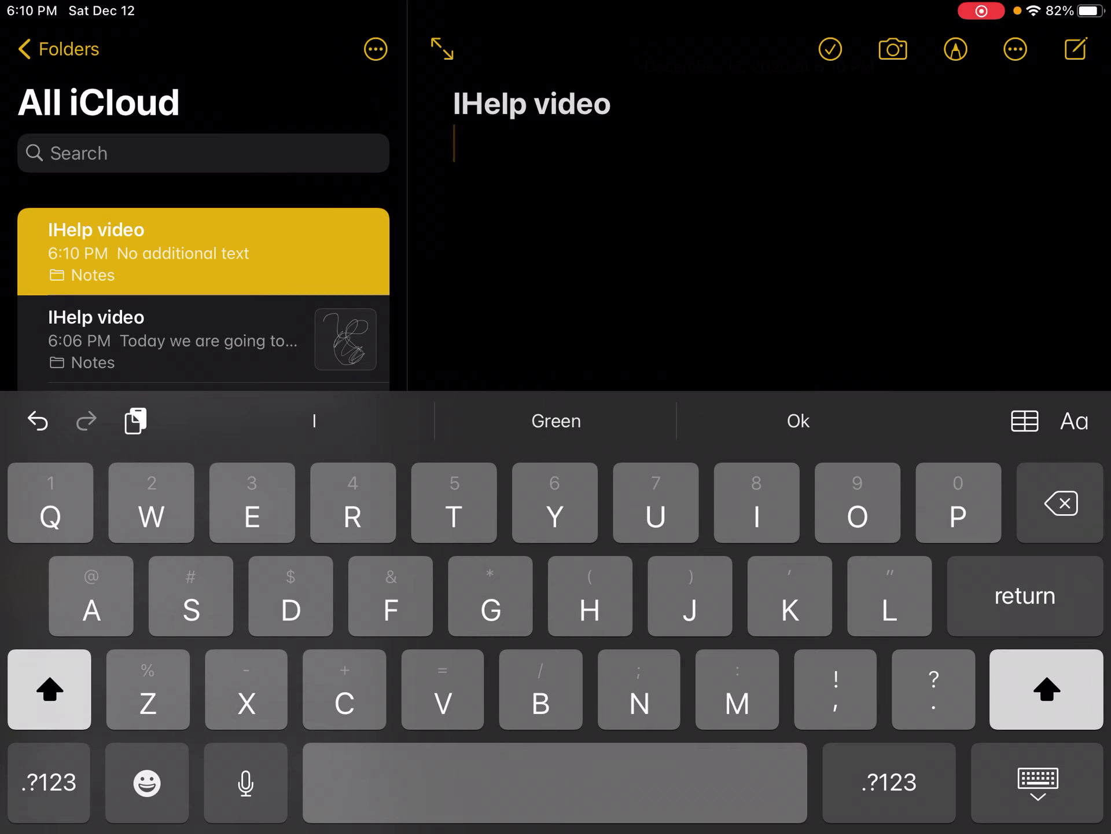
# Write the body line 'Hello and welcome to ihelp' under the title, followed by a new line
pyautogui.press('Return')
pyautogui.write('He')
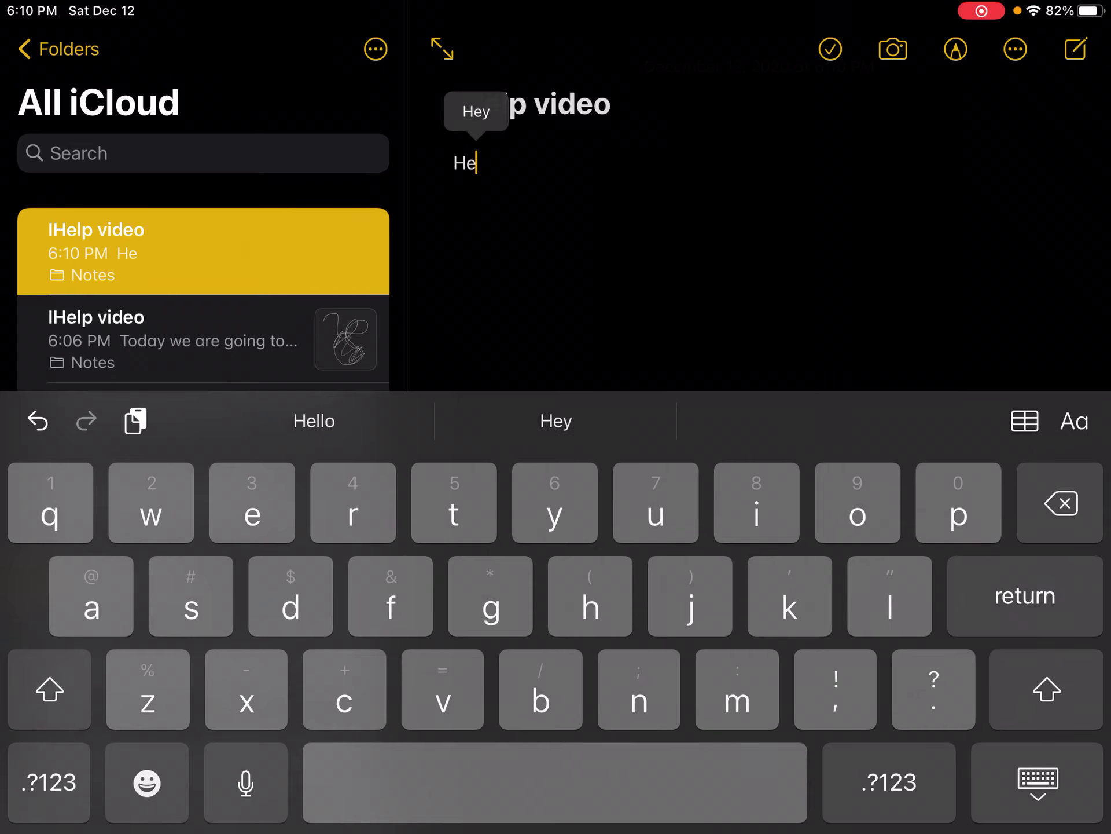
pyautogui.write('llo')
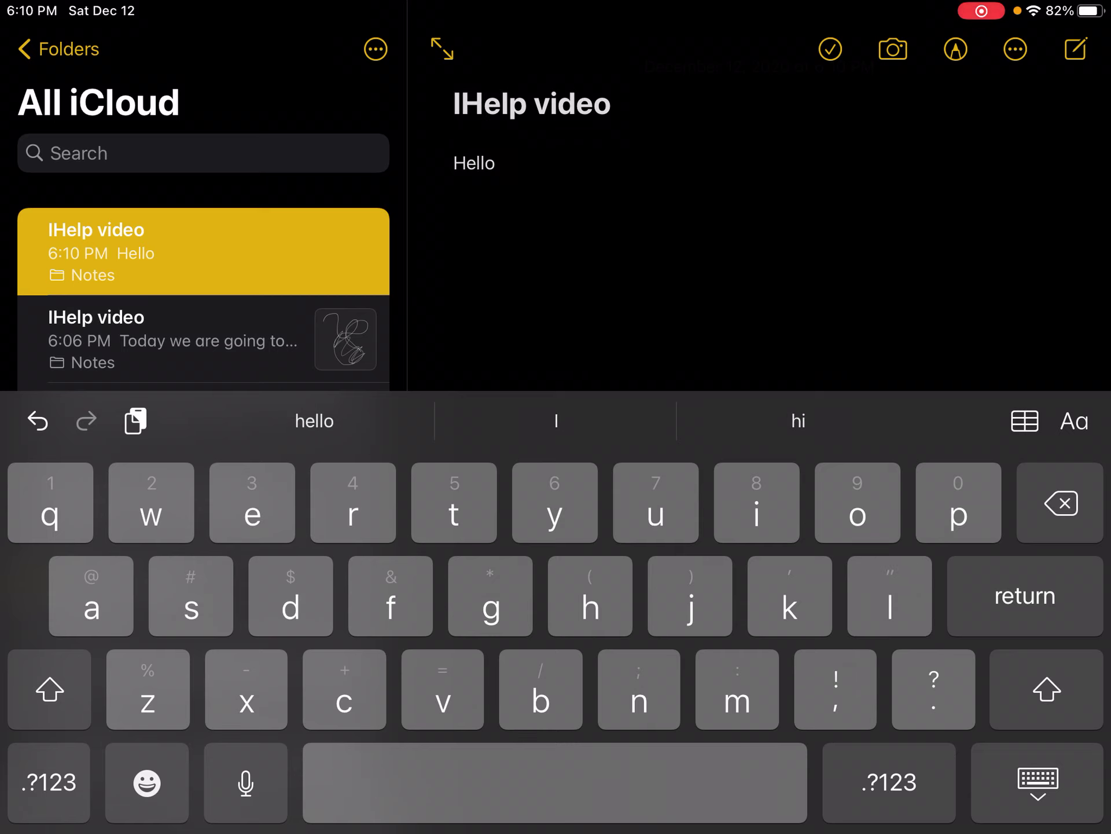
pyautogui.write(' and we')
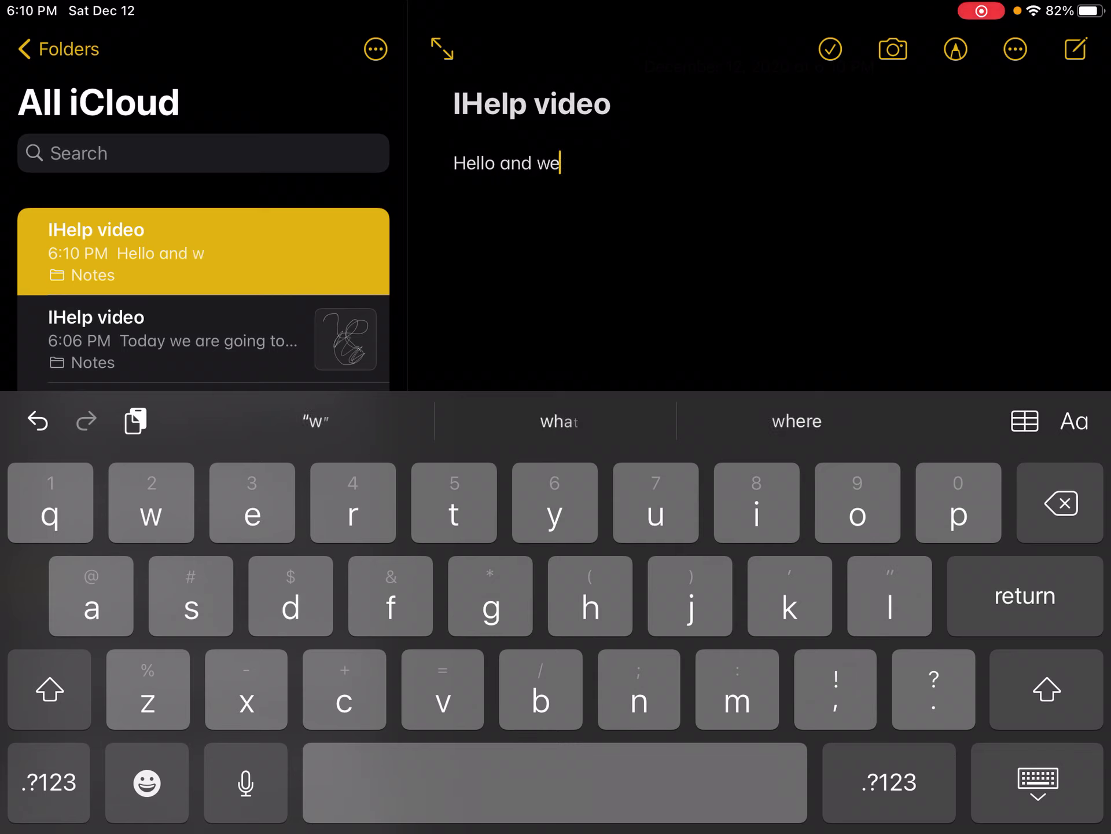
pyautogui.write('lcome t')
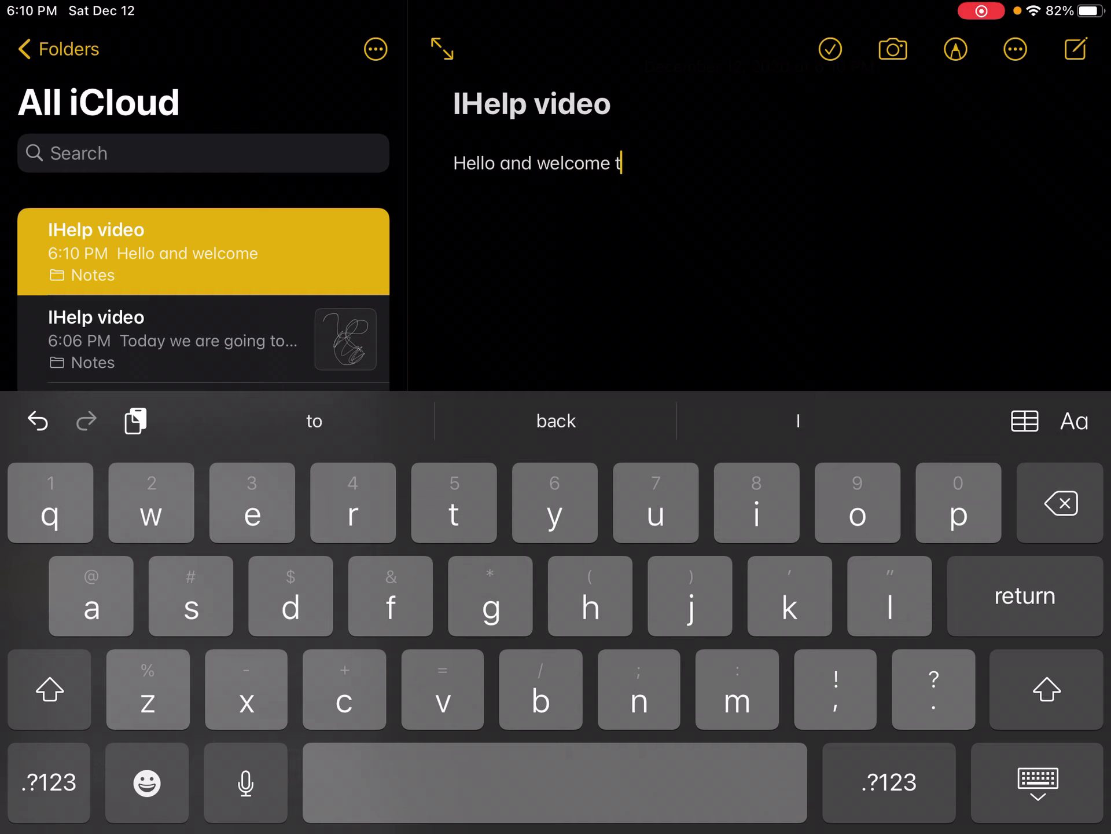
pyautogui.write('o ihel')
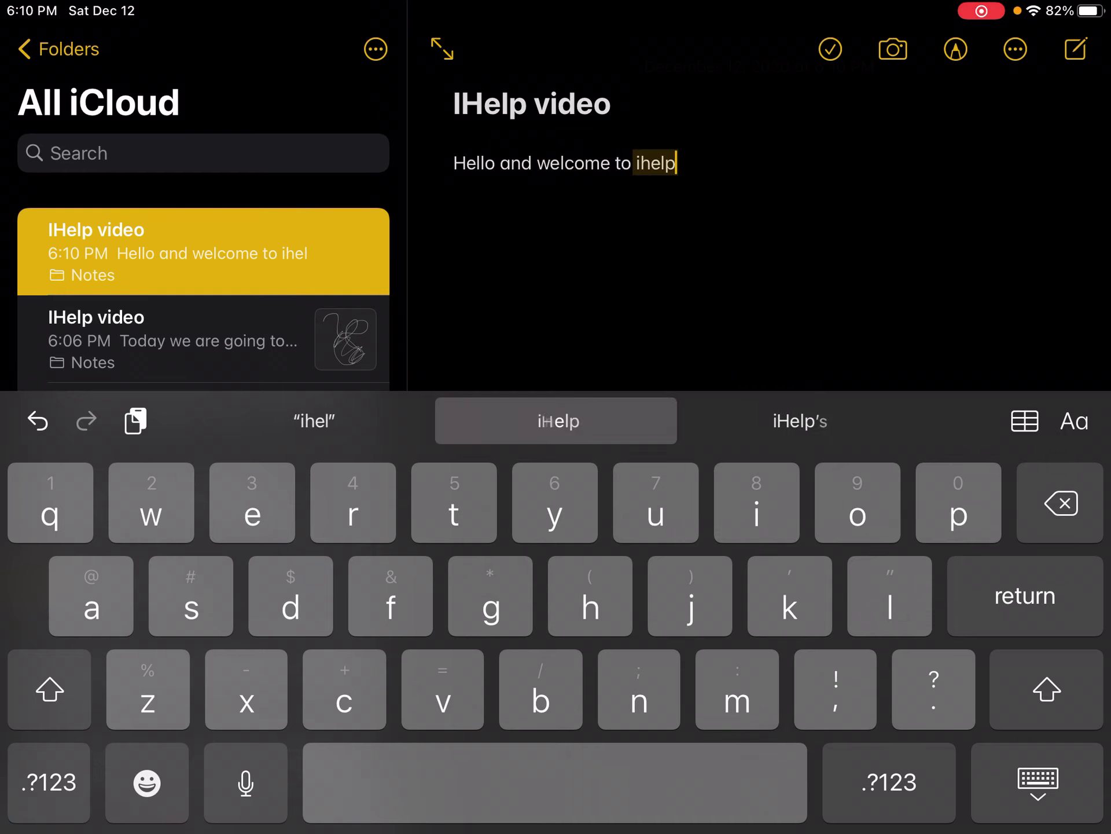
pyautogui.write('p')
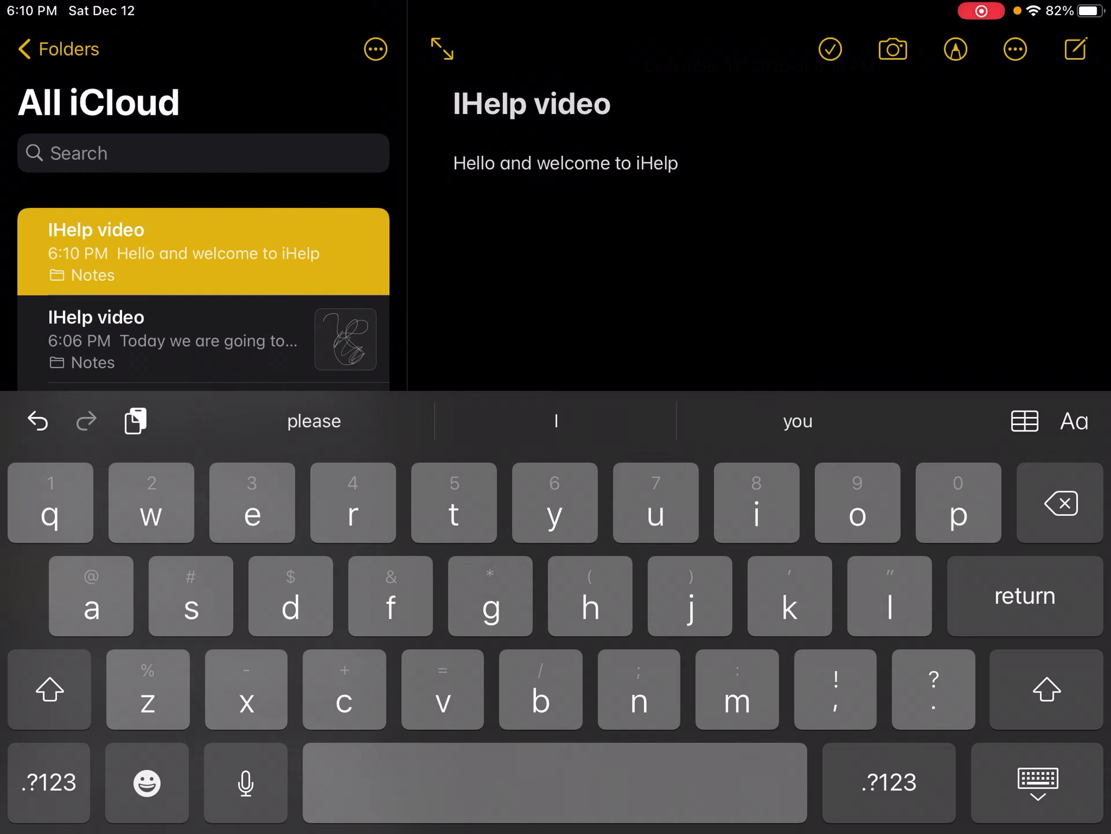
pyautogui.press('Return')
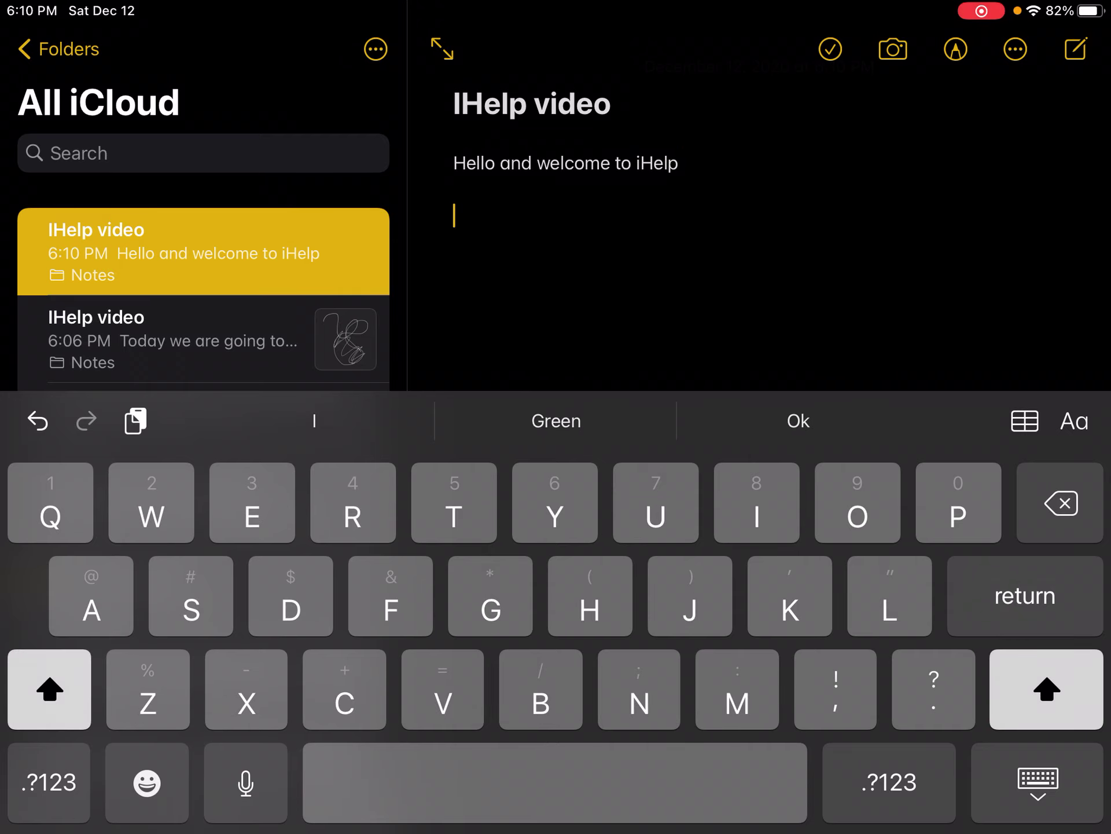
# Insert a table, delete it, then insert a fresh empty two-by-two table
pyautogui.click(1025, 421)
pyautogui.click(1025, 421)
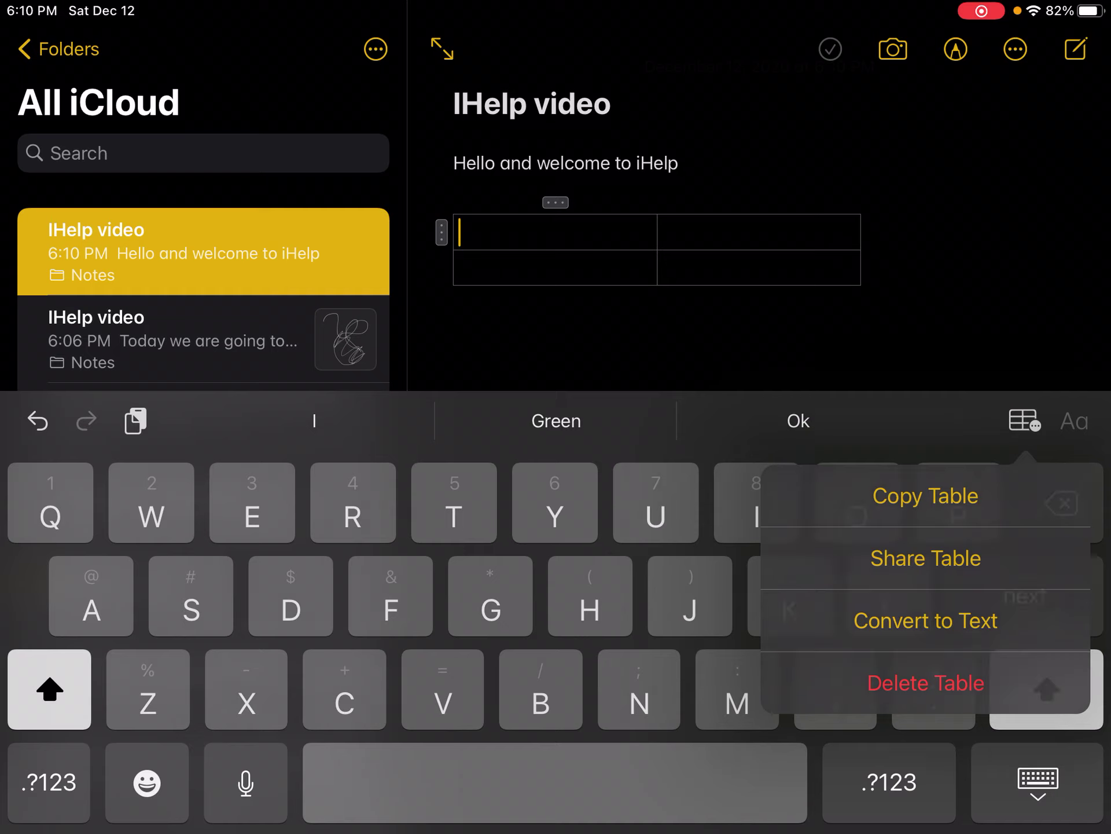
pyautogui.click(1024, 420)
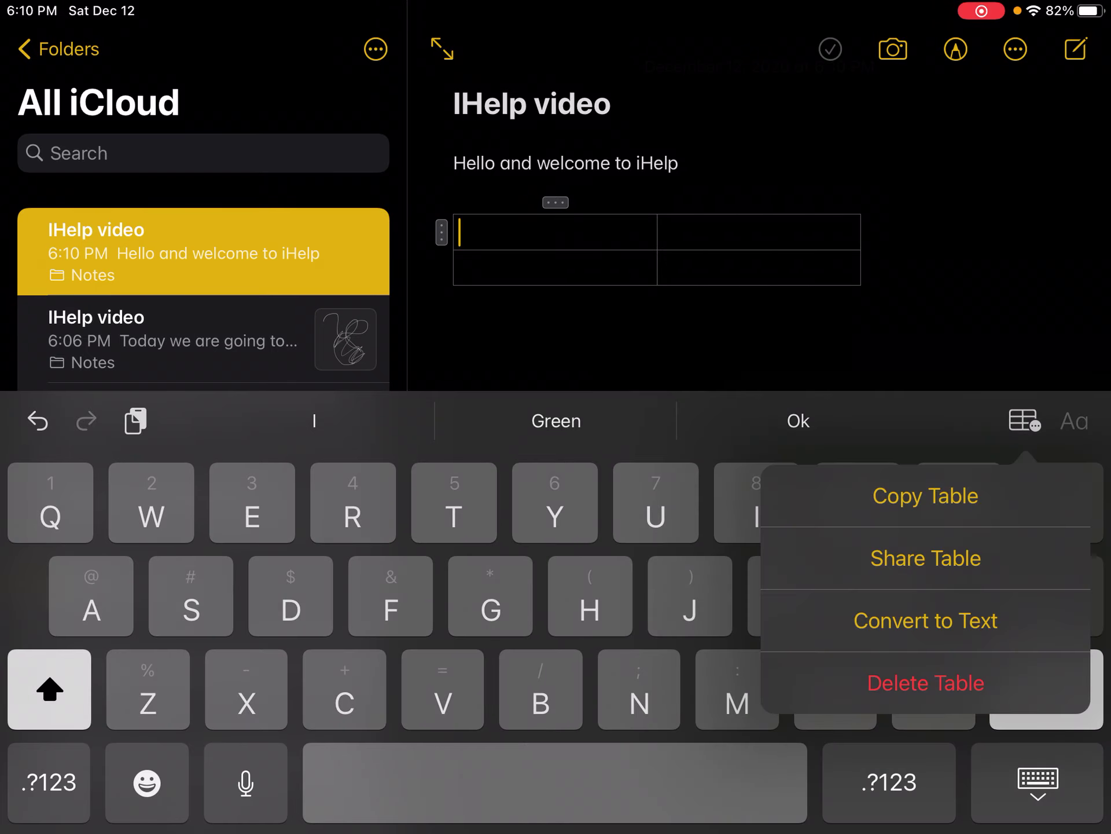
pyautogui.click(926, 682)
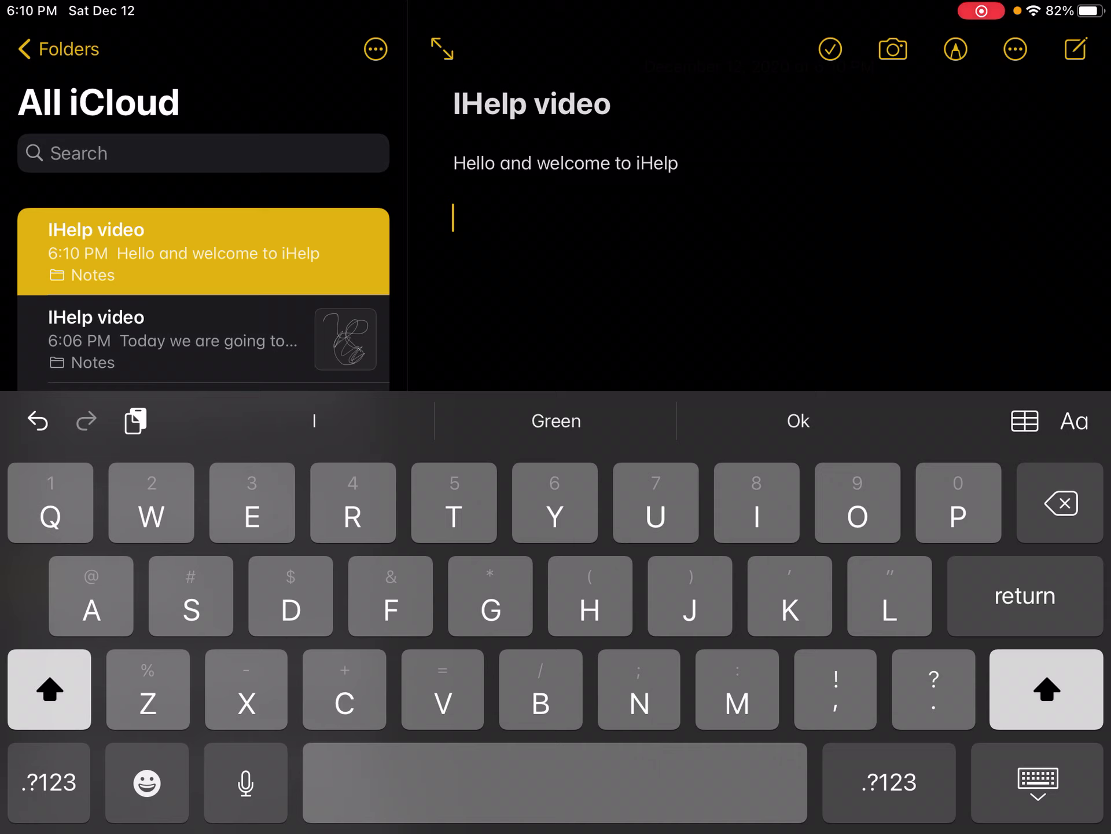
pyautogui.click(1024, 421)
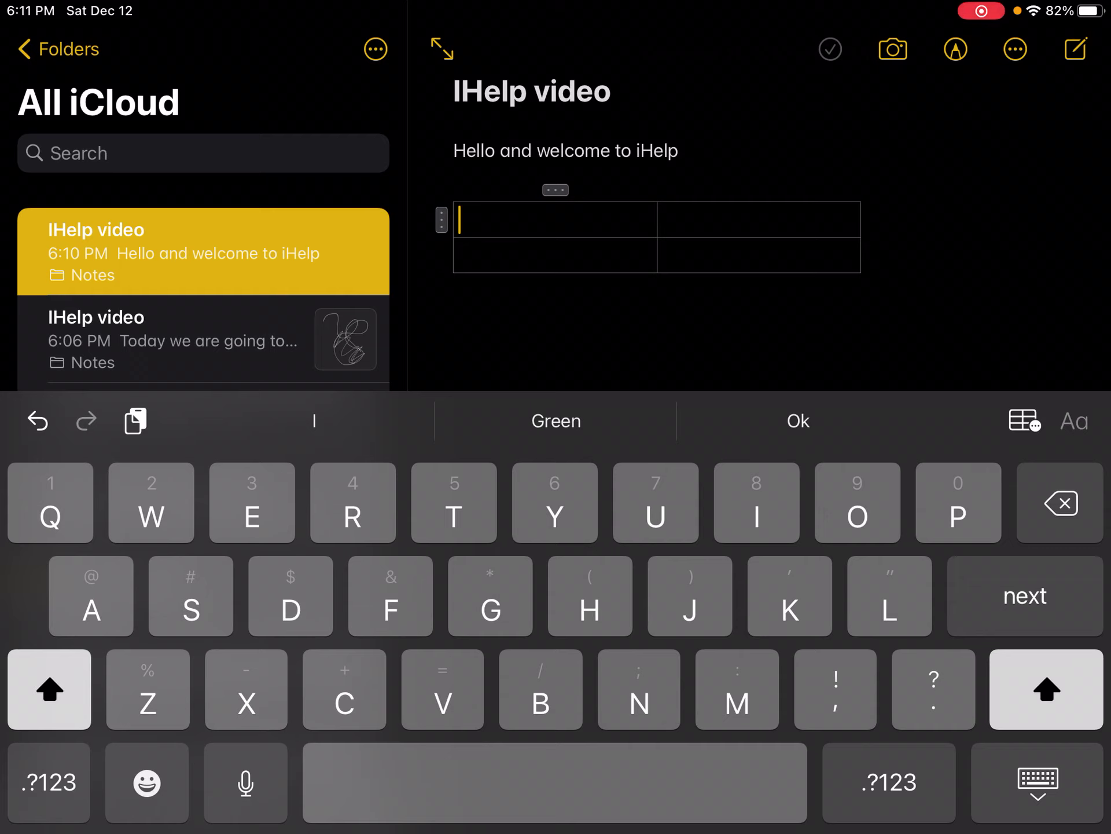
# Fill the header row with 'Ihelp vidoes' and 'Video ideas', starting 'Windowa' below
pyautogui.write('Ihelp ')
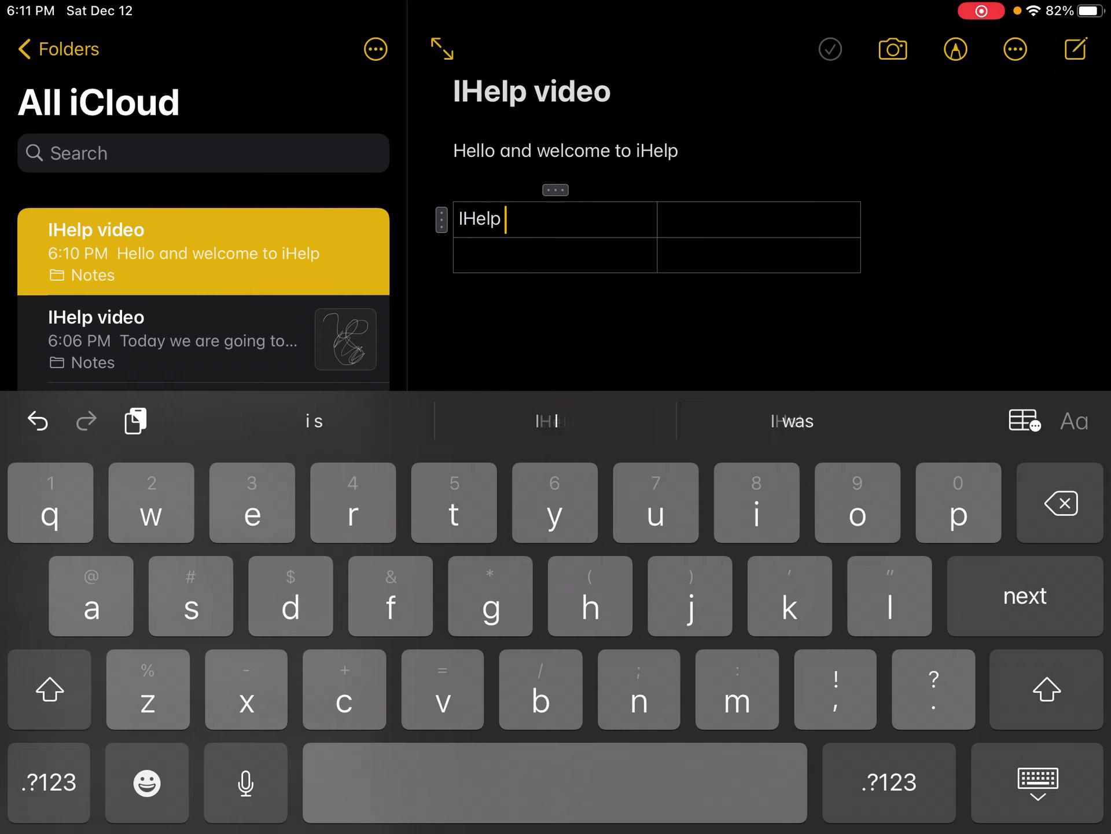
pyautogui.write('vi')
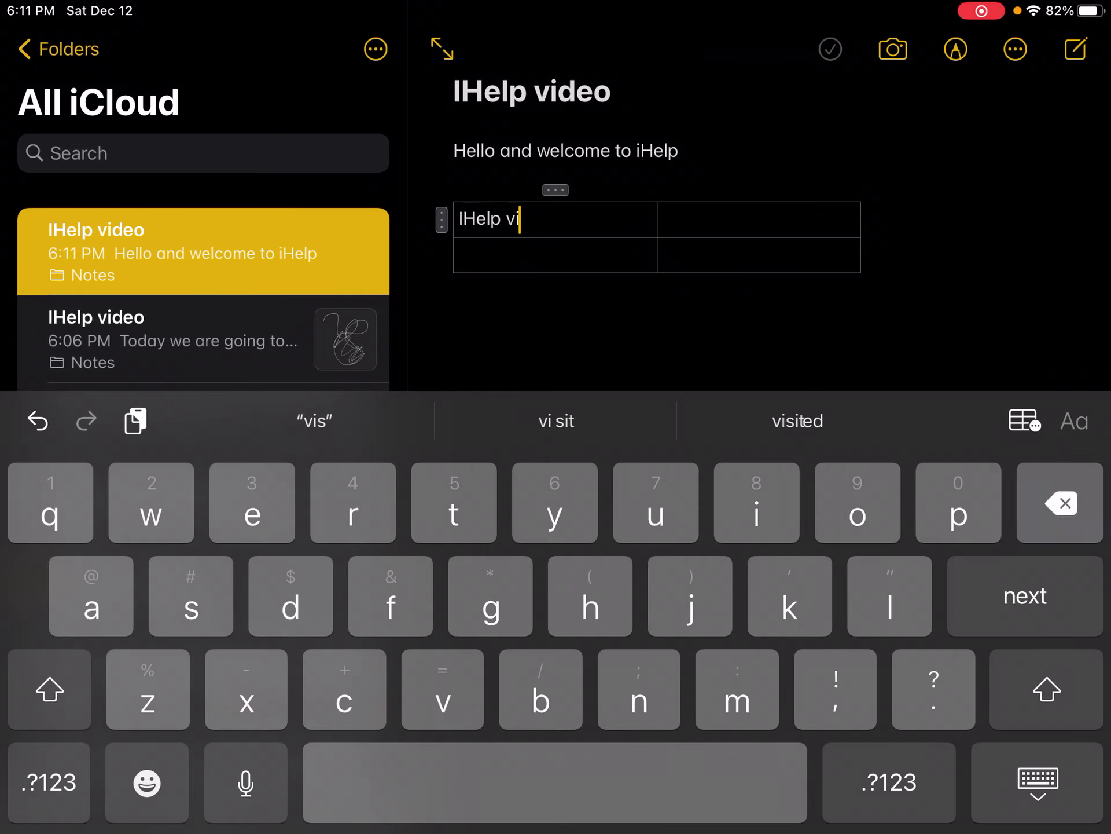
pyautogui.write('does')
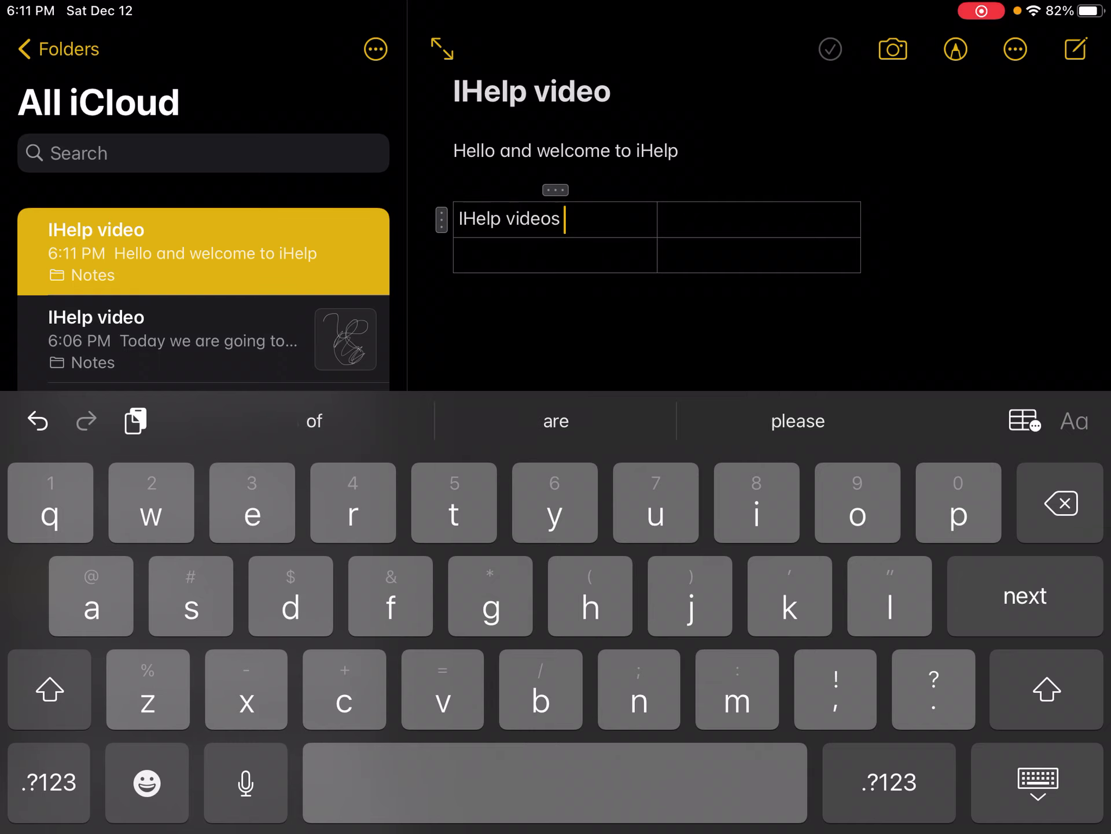
pyautogui.press('Tab')
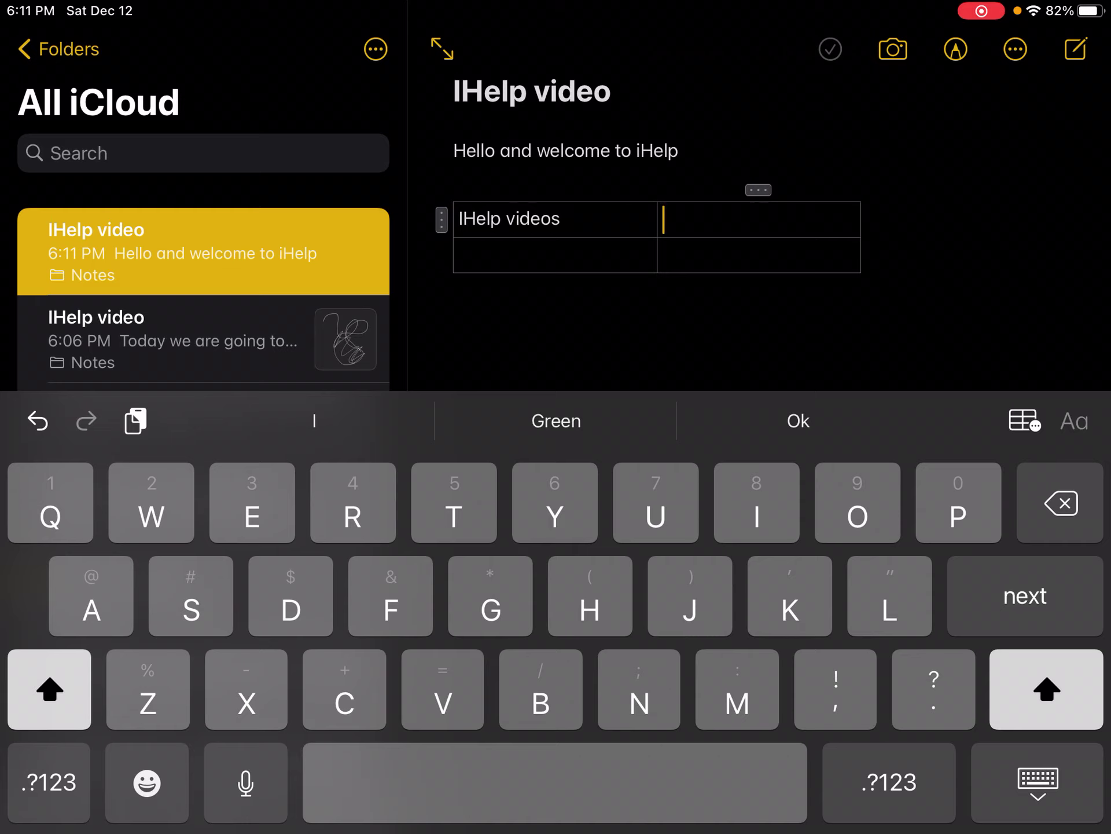
pyautogui.write('Video ')
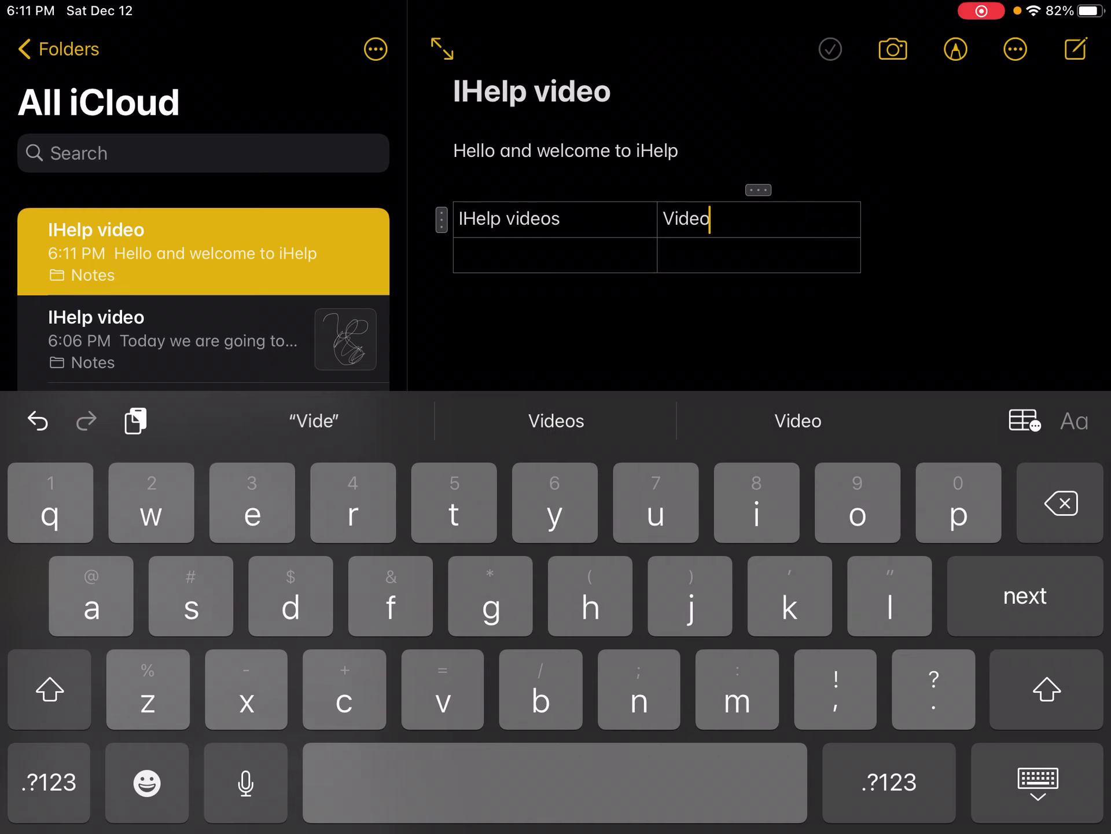
pyautogui.write('ideas')
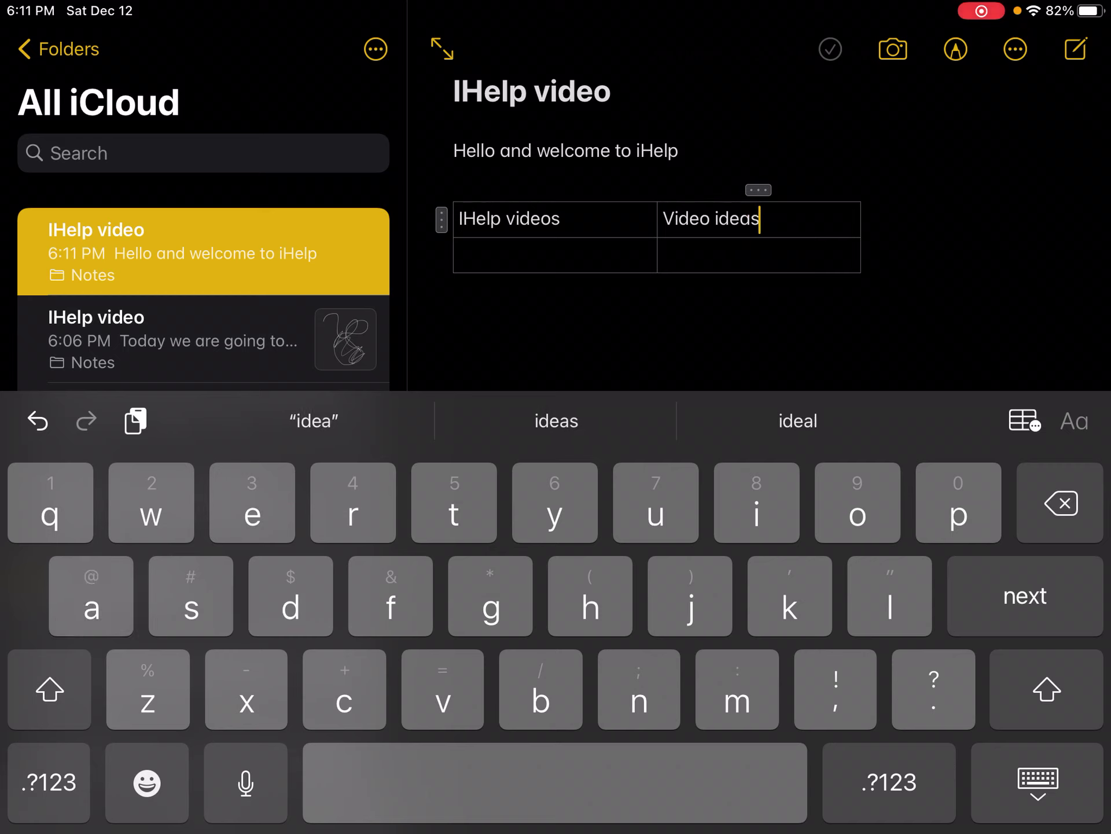
pyautogui.press('Return')
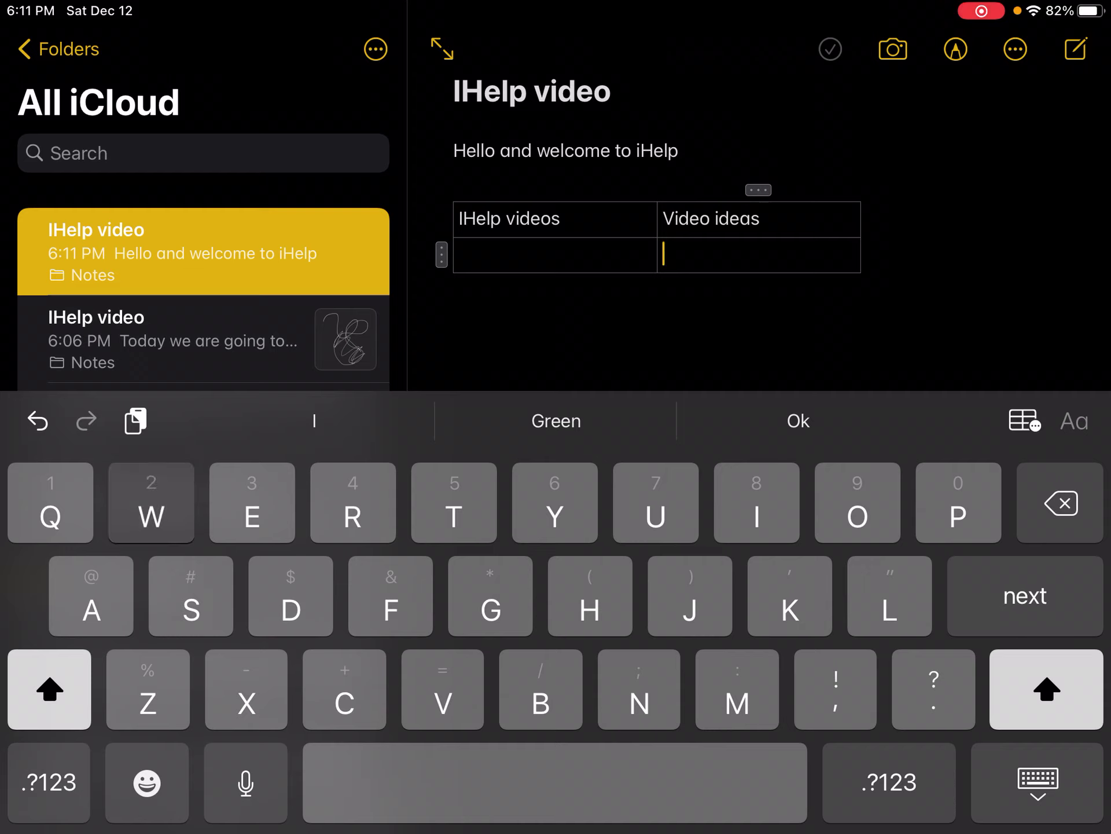
pyautogui.write('Windo')
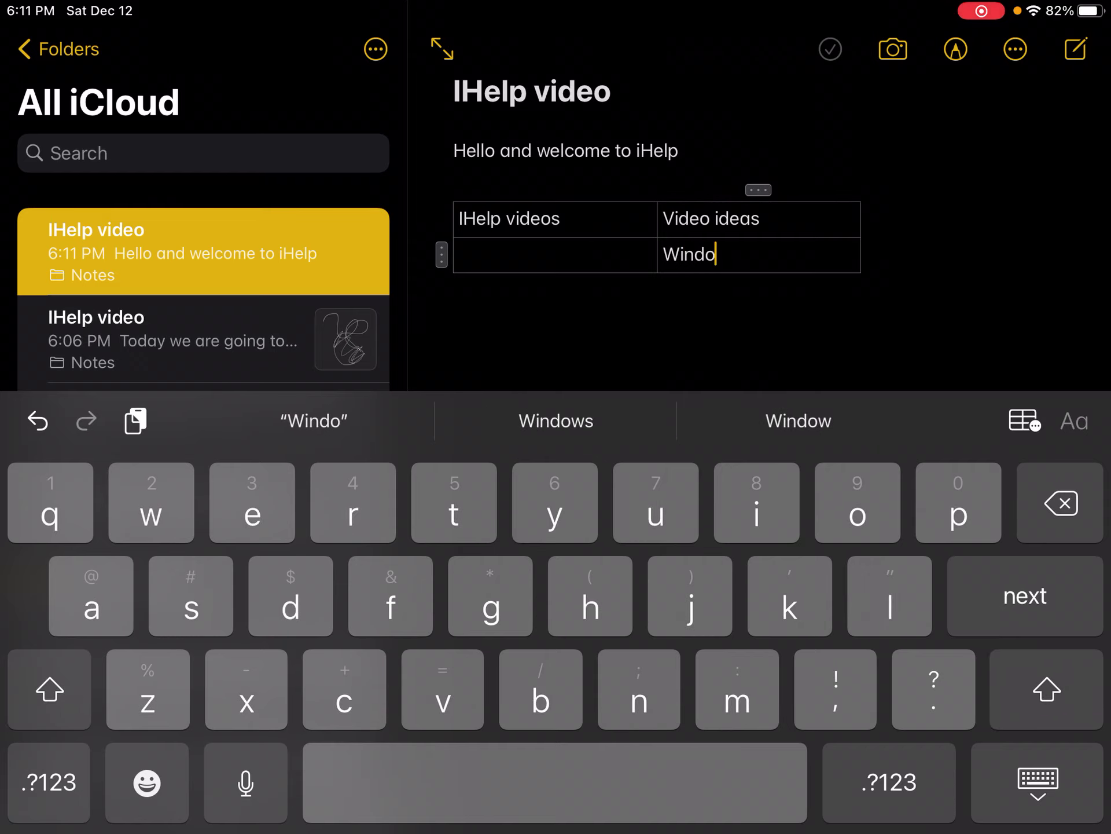
pyautogui.write('wa')
# Complete row two with 'Windows video' and 'Make a callender notise', then add a third row
pyautogui.press('BackSpace')
pyautogui.write('s ')
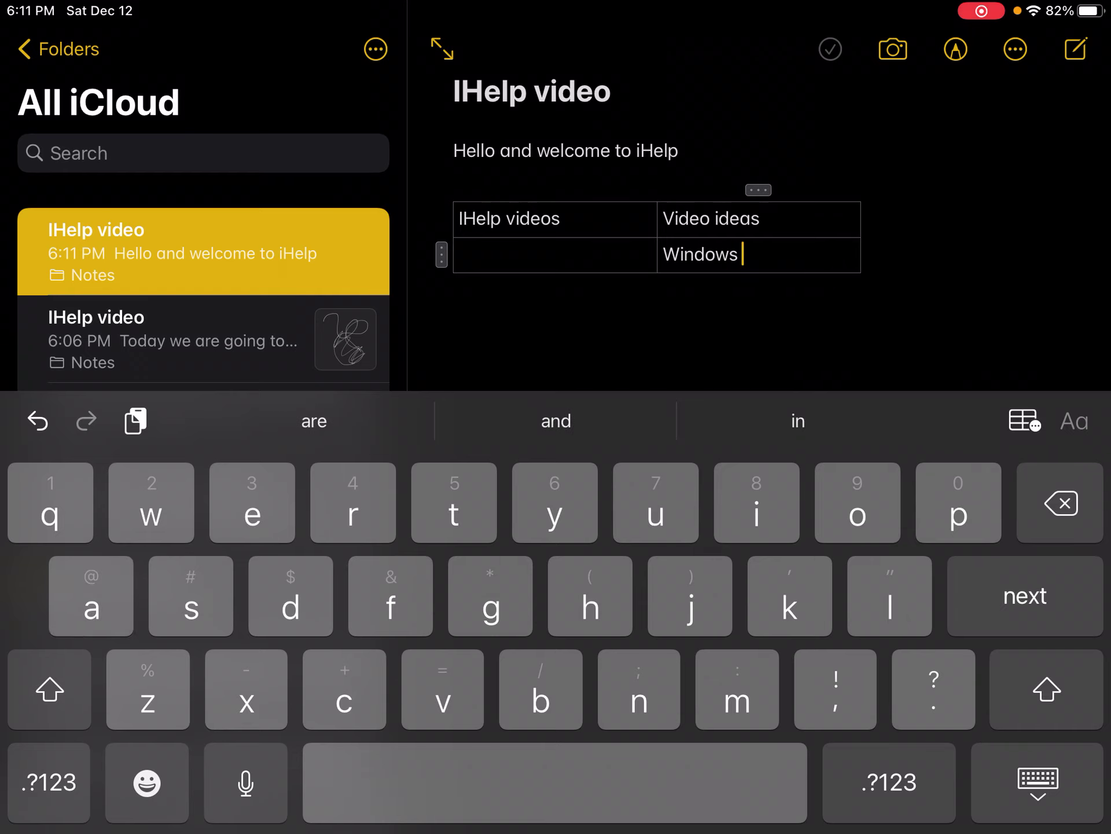
pyautogui.write('vid')
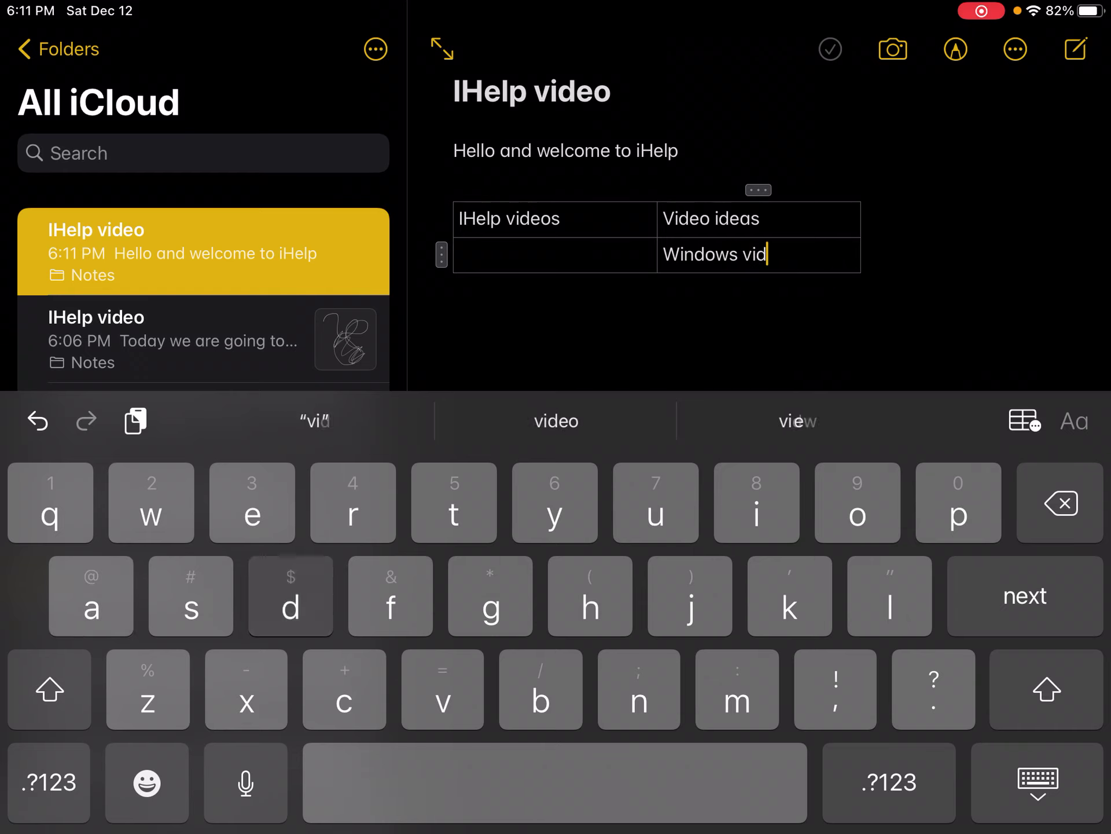
pyautogui.write('eo')
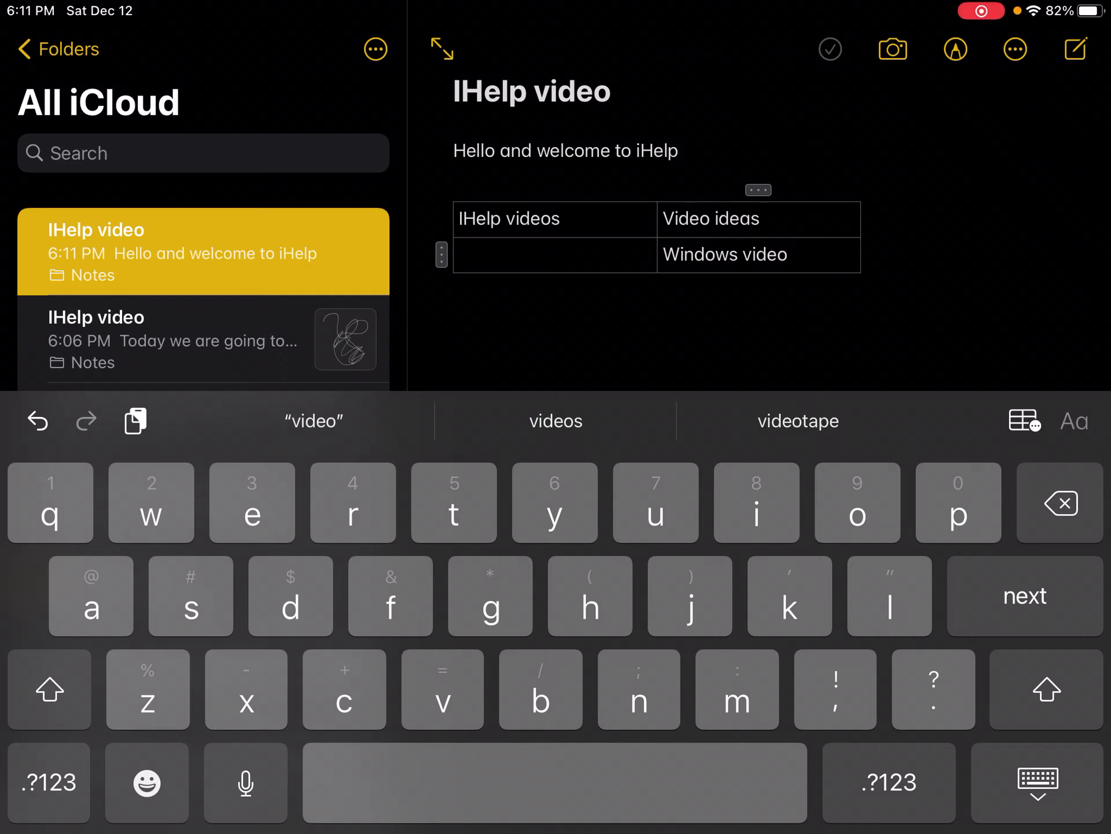
pyautogui.click(554, 255)
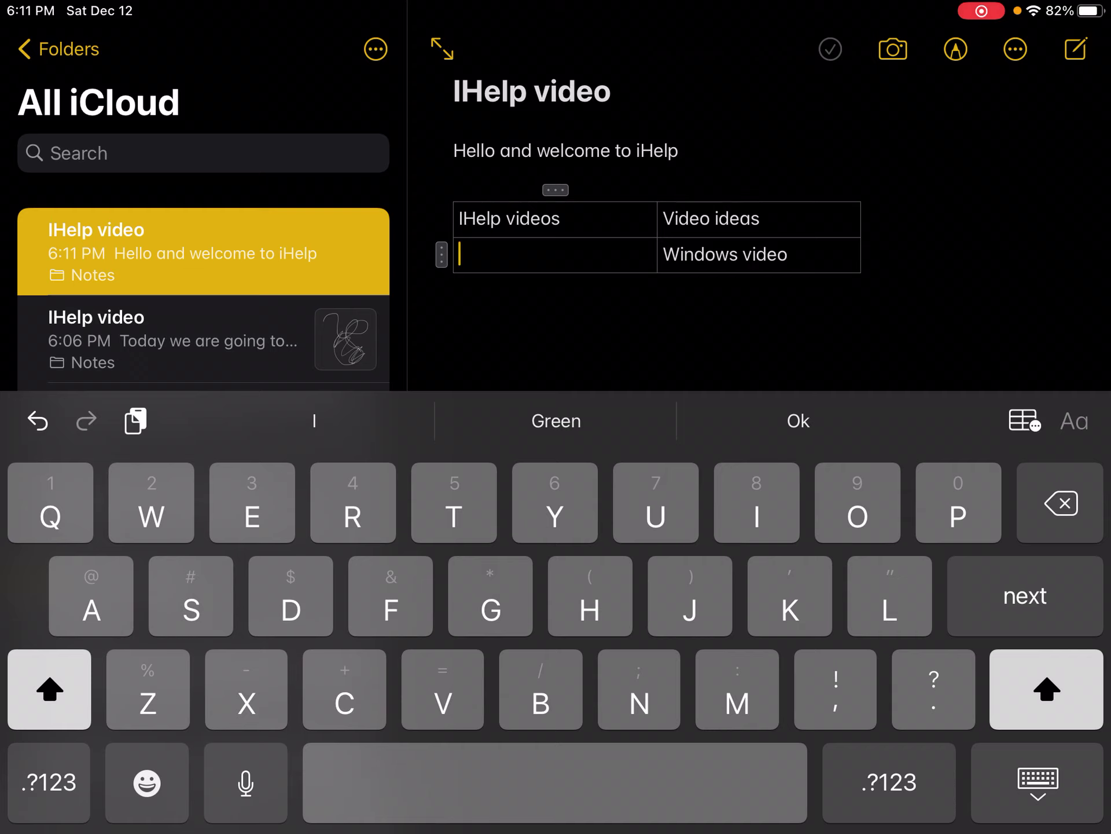
pyautogui.write('Make')
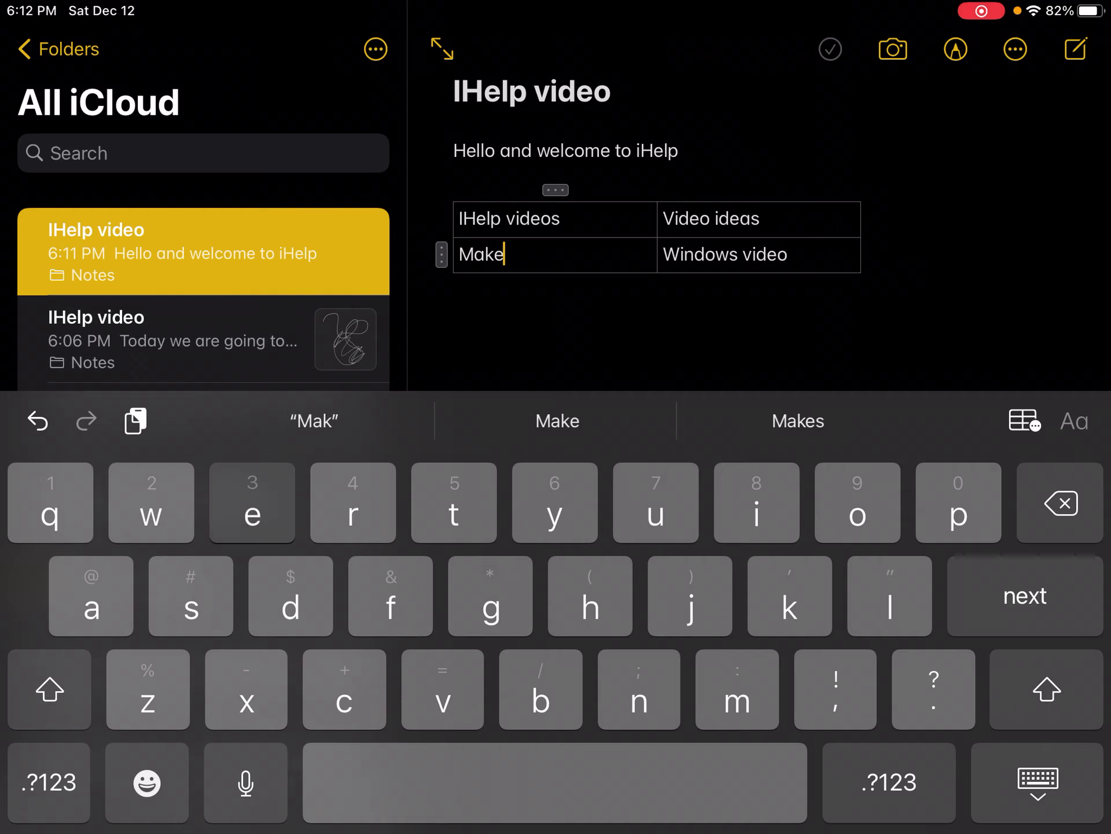
pyautogui.write(' a call')
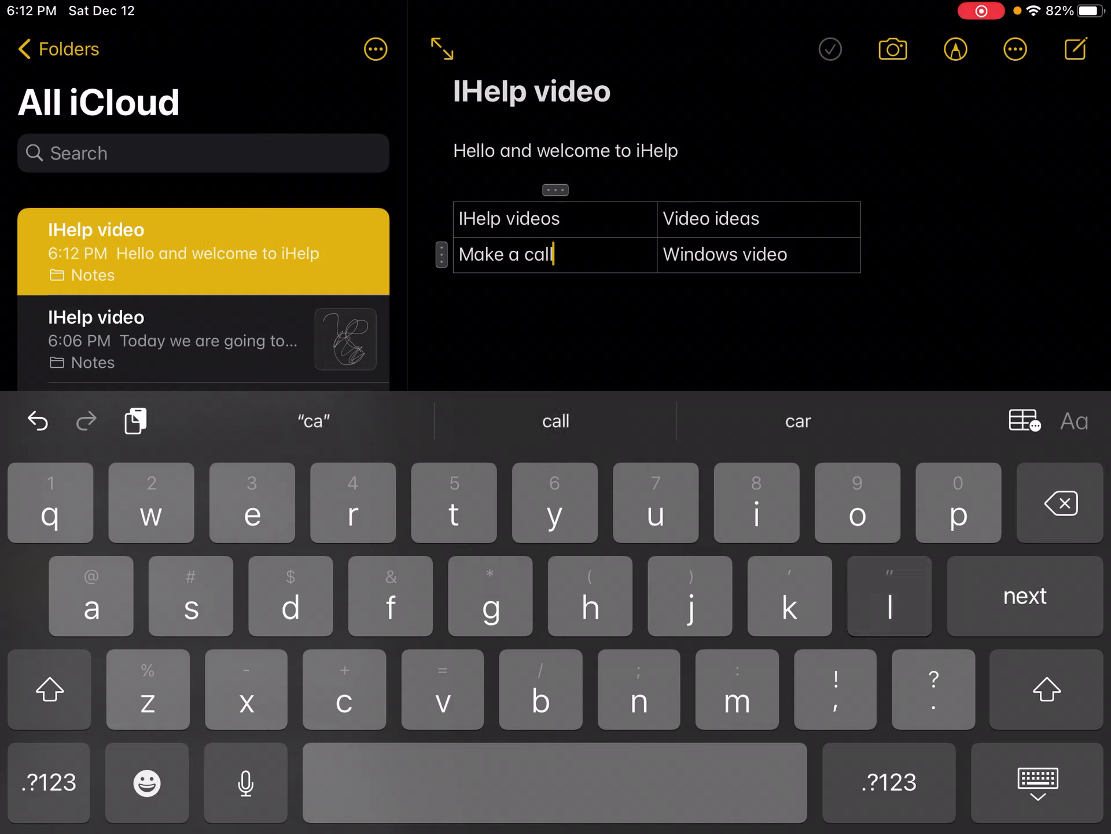
pyautogui.write('ender n')
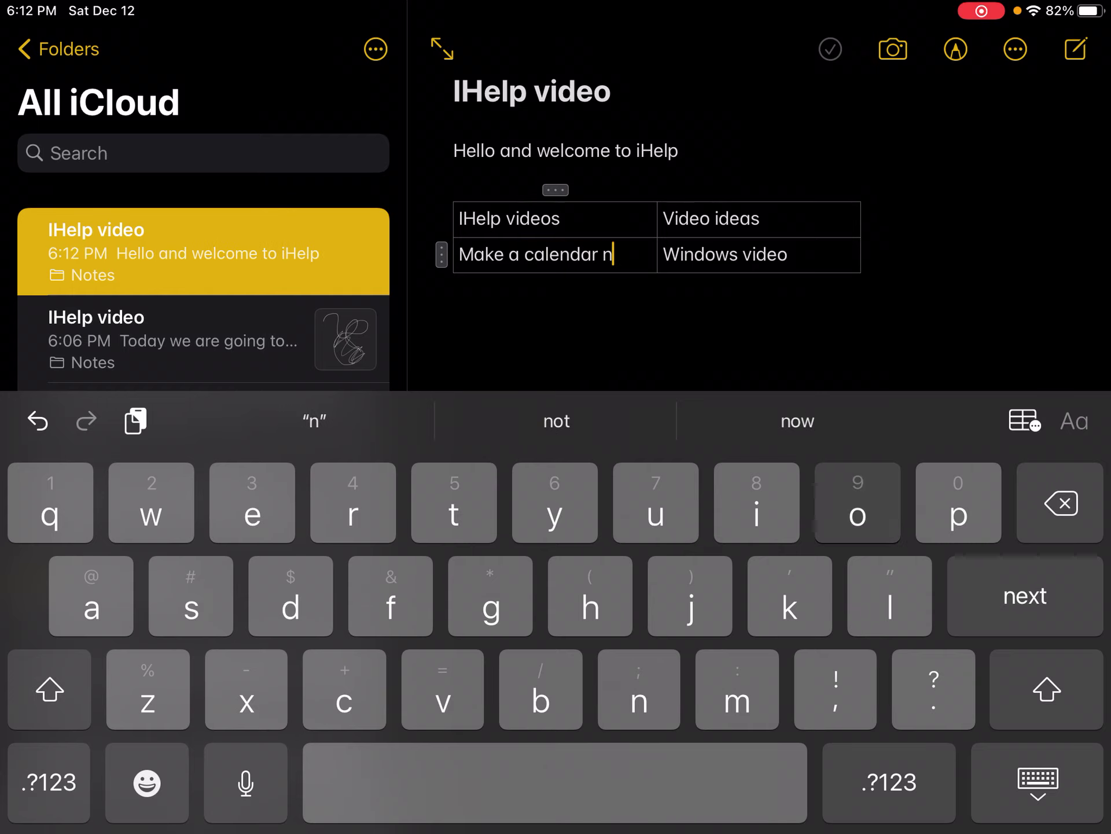
pyautogui.write('otis')
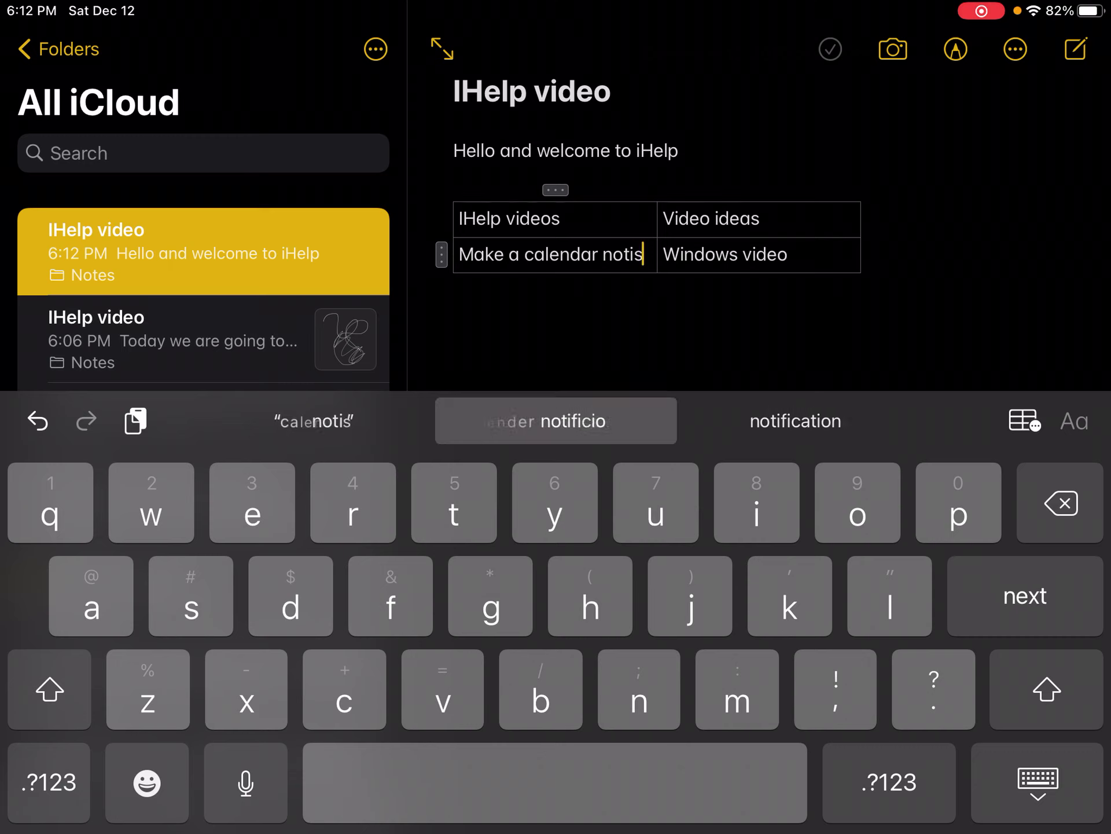
pyautogui.press('BackSpace')
pyautogui.write('ce')
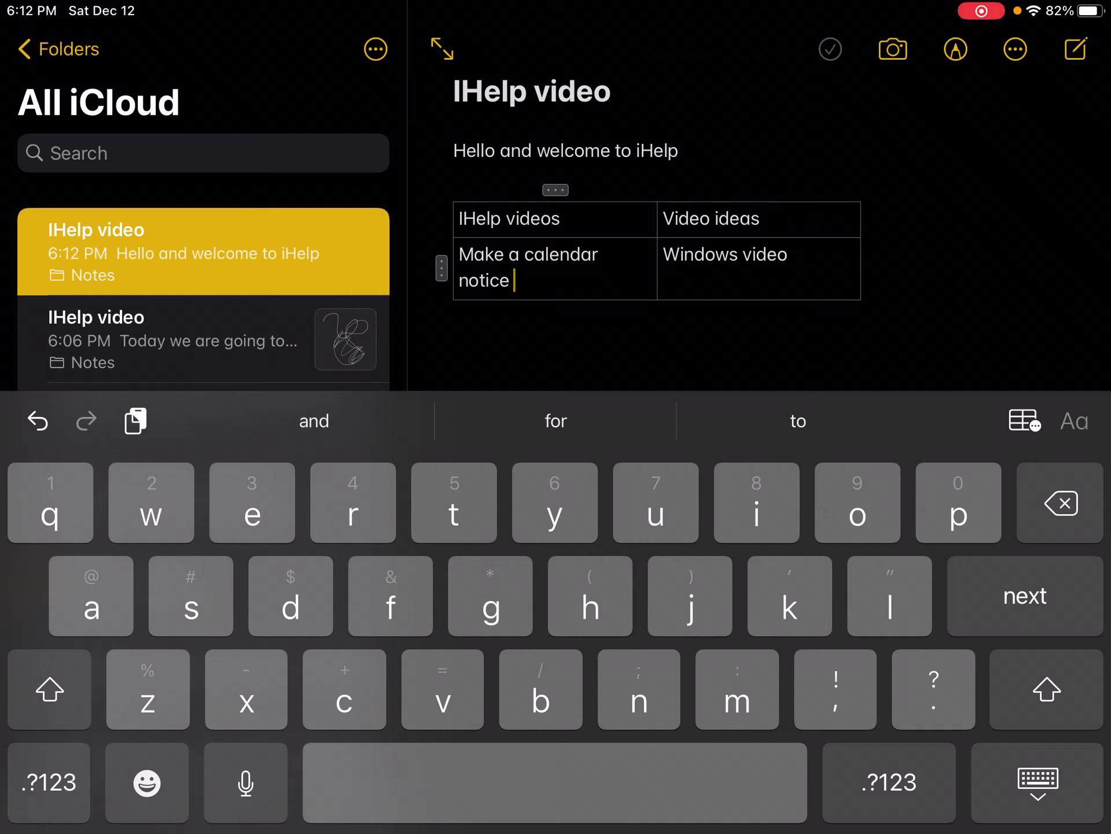
pyautogui.press('Tab')
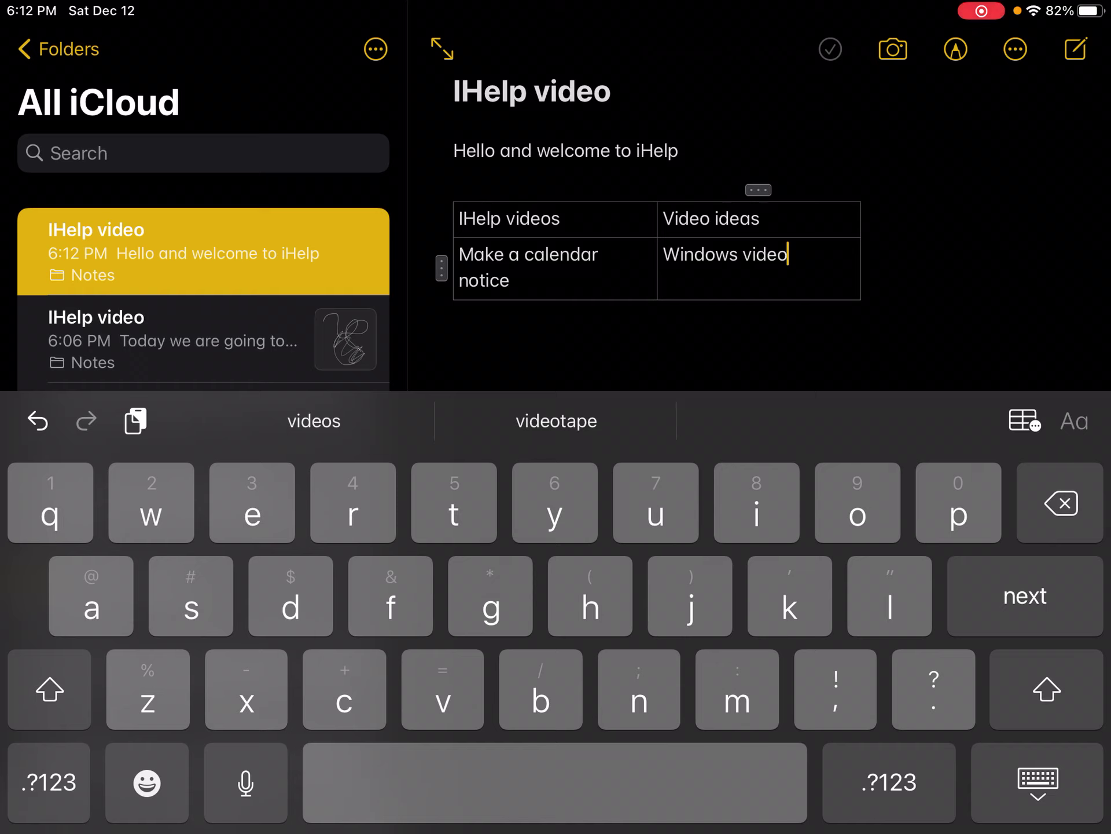
pyautogui.press('Tab')
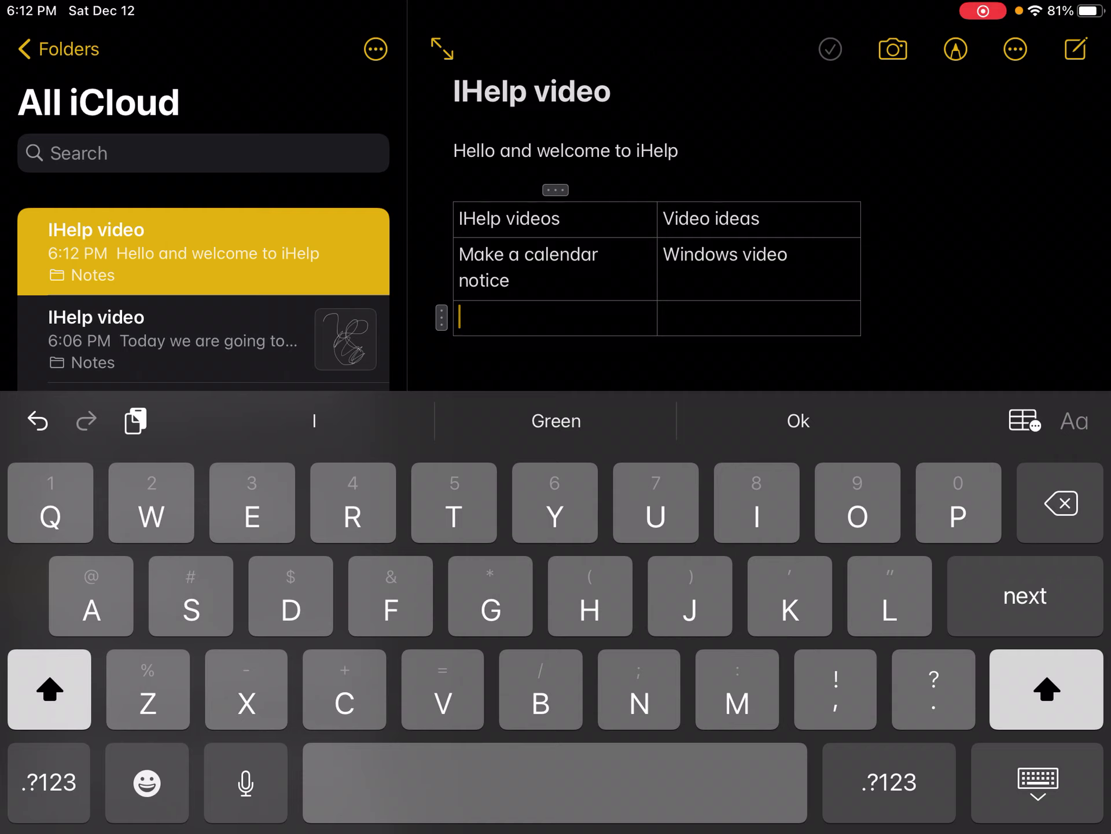
# Enter 'Sidecar cideo' in the third row's first cell
pyautogui.write('S')
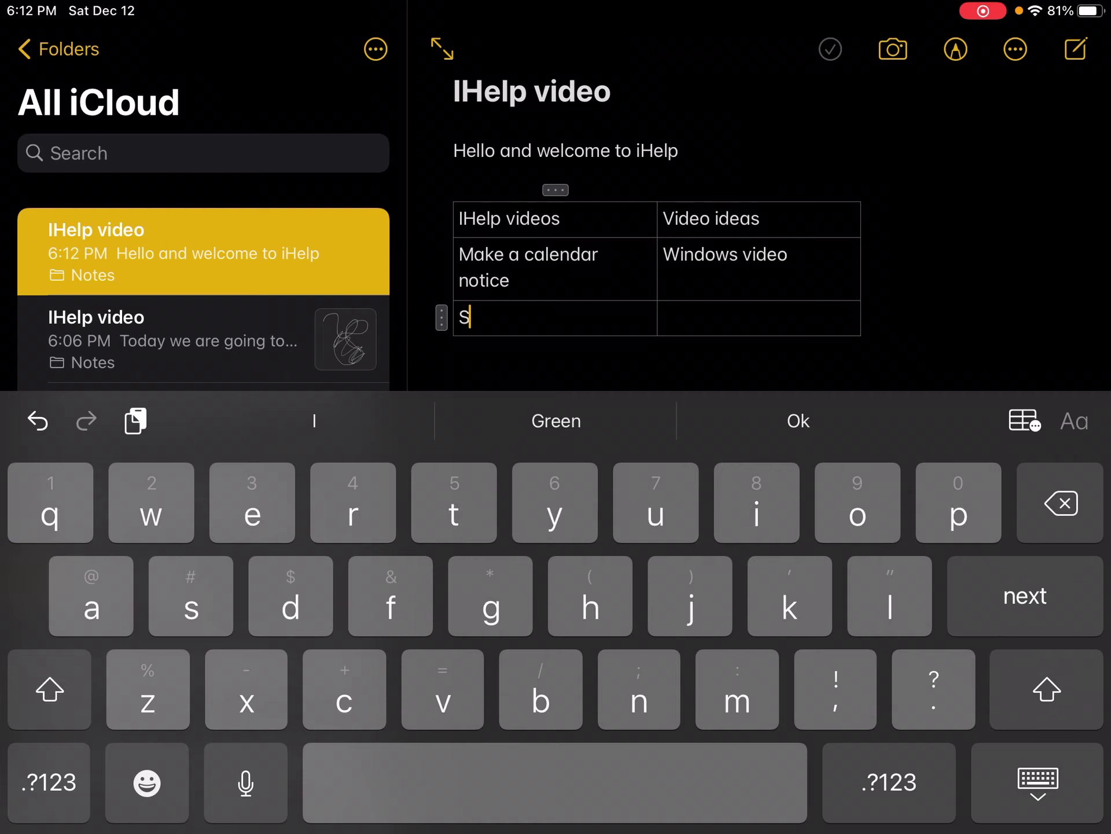
pyautogui.write('ideca')
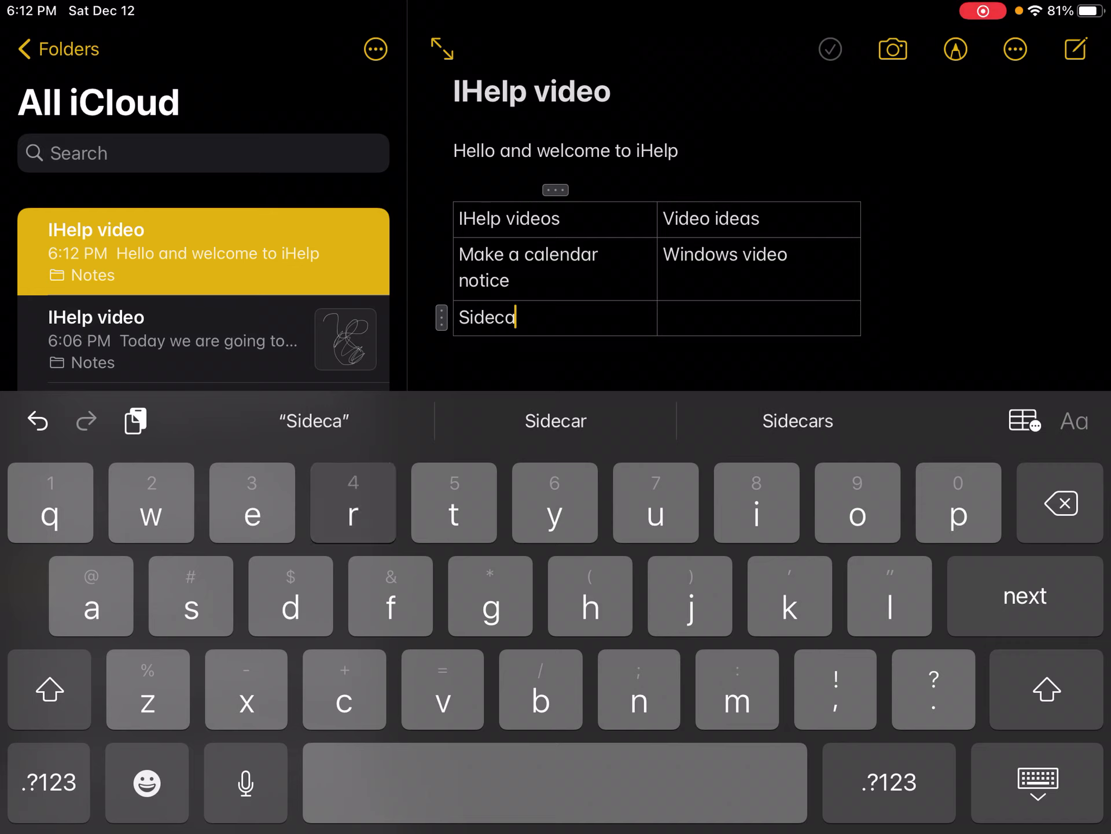
pyautogui.write('r ci')
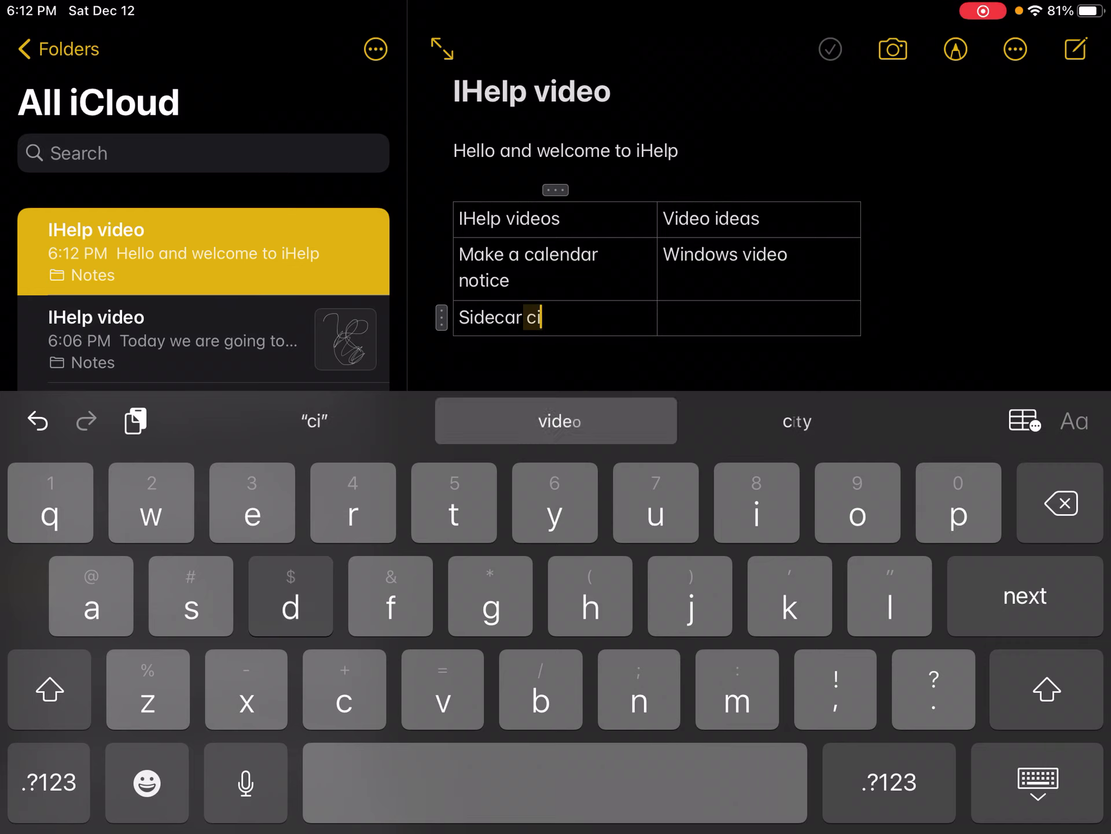
pyautogui.write('deo')
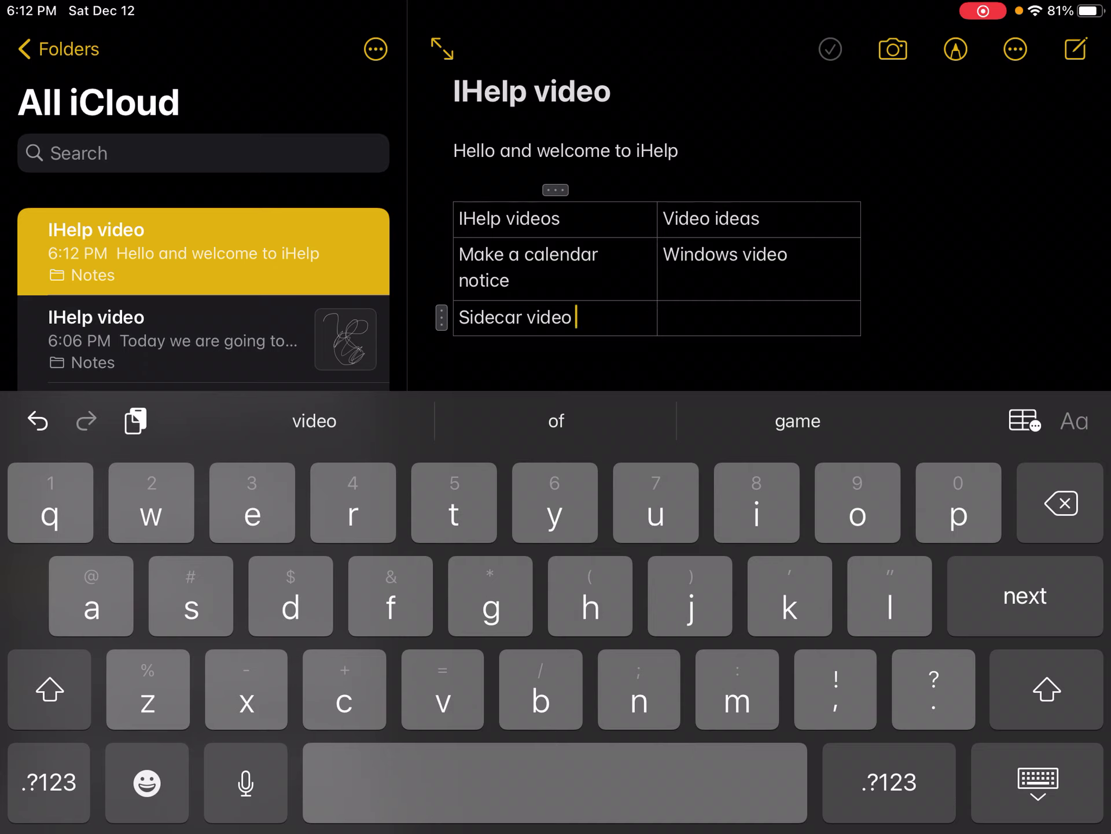
pyautogui.press('Return')
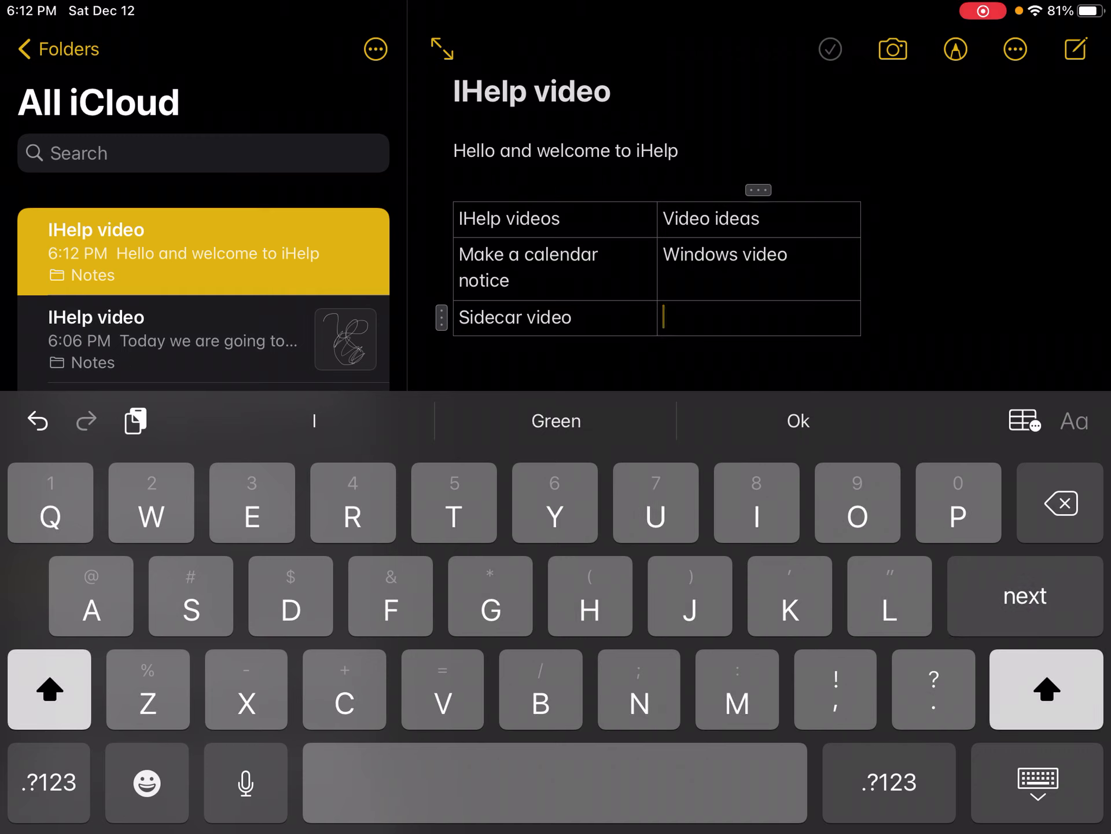
pyautogui.scroll(-2, 203, 260)
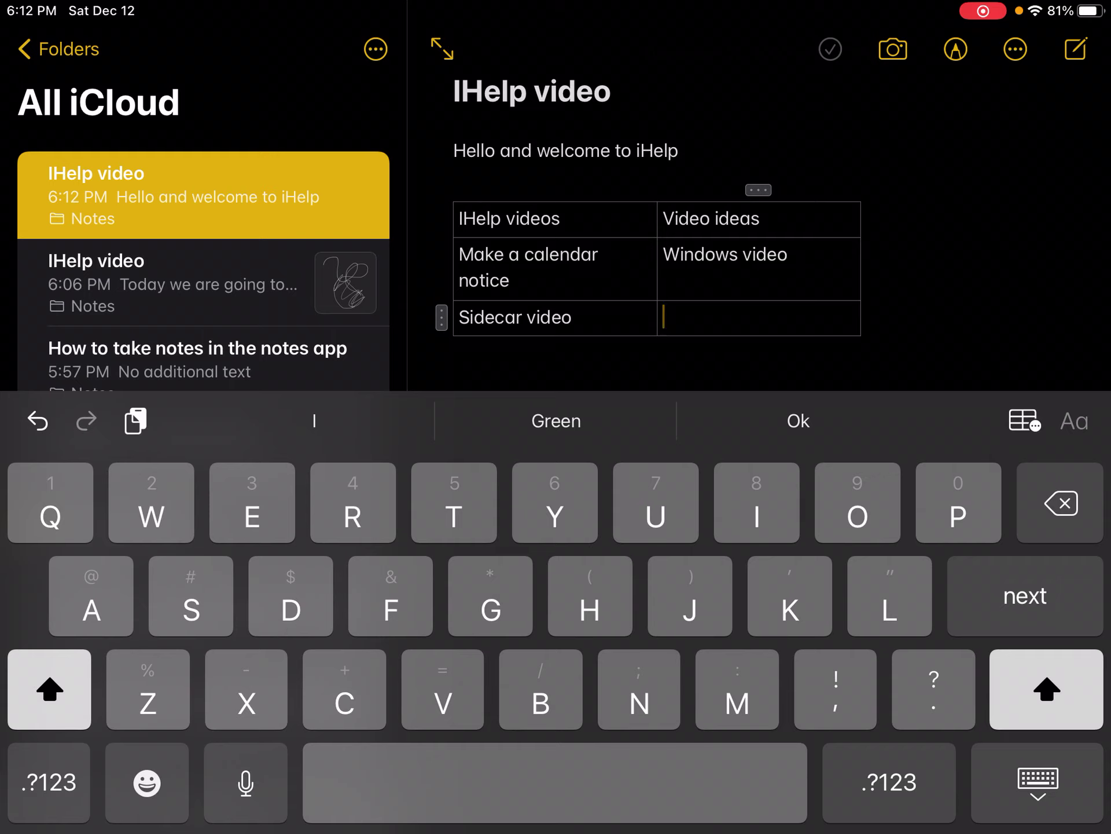
# Type 'How to make a phone call' in the last cell, fixing stray letters
pyautogui.write('How to ')
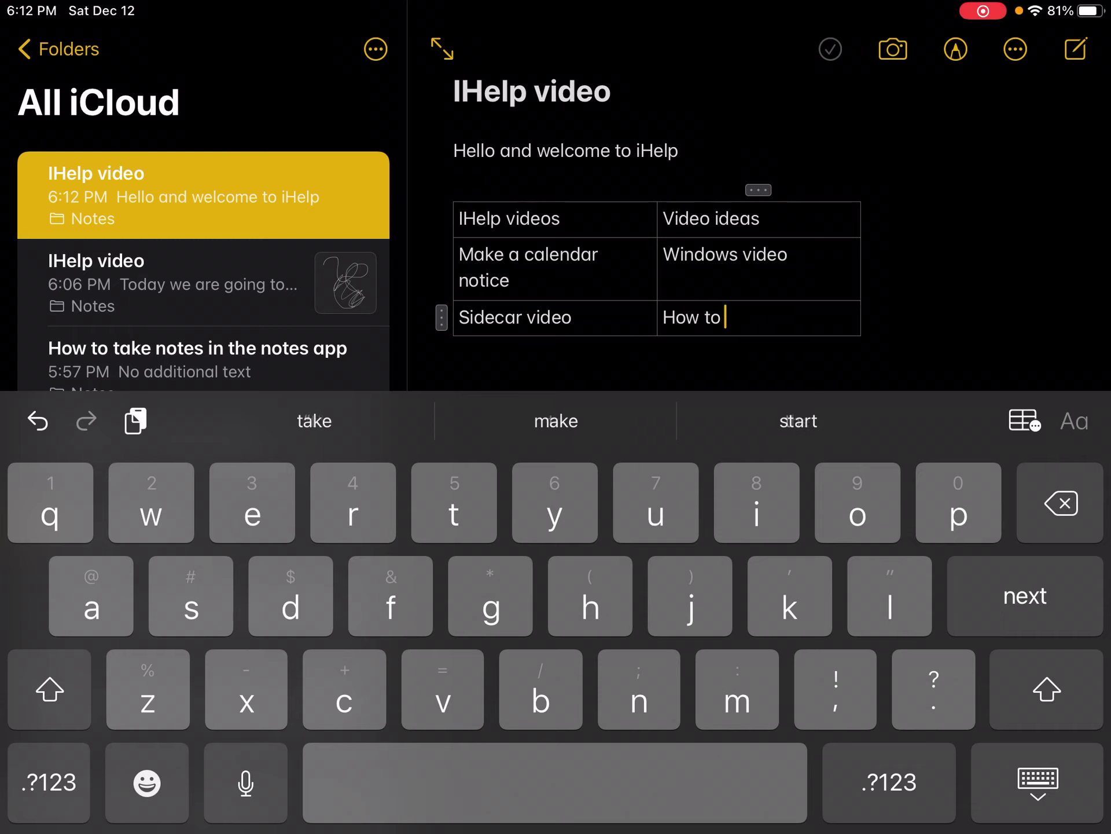
pyautogui.write('make a p')
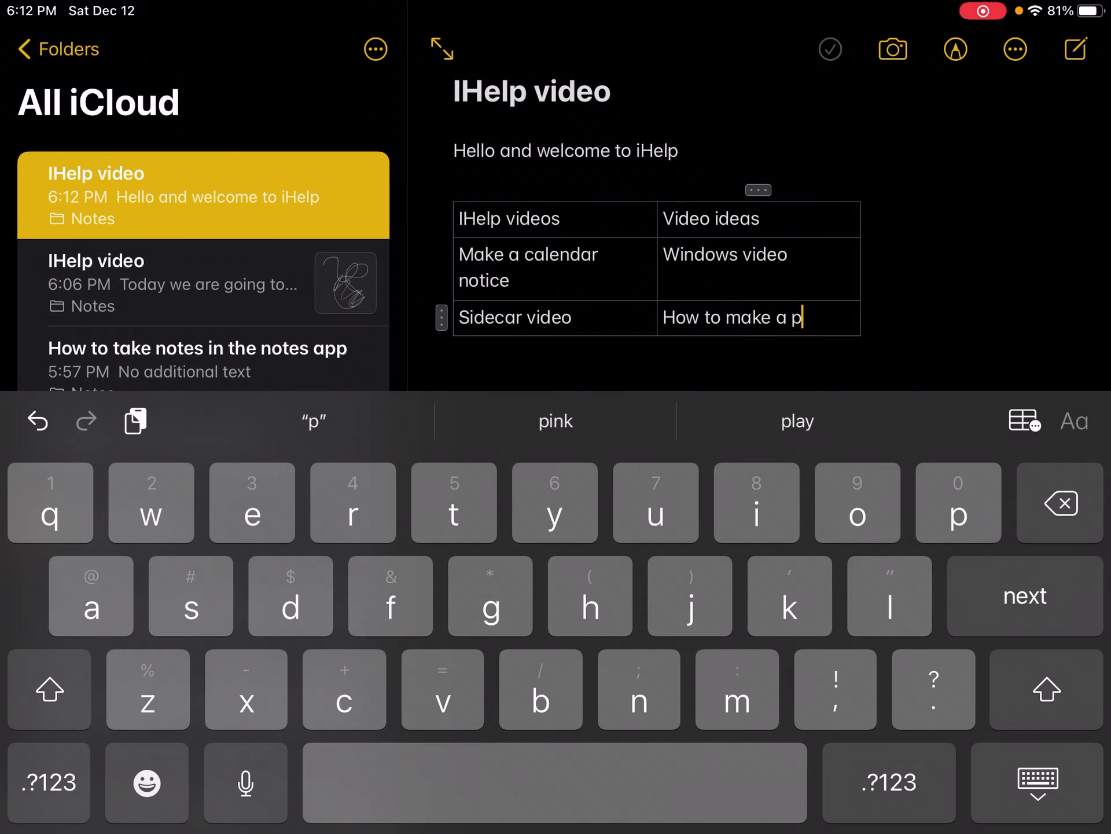
pyautogui.write('honec')
pyautogui.press('BackSpace')
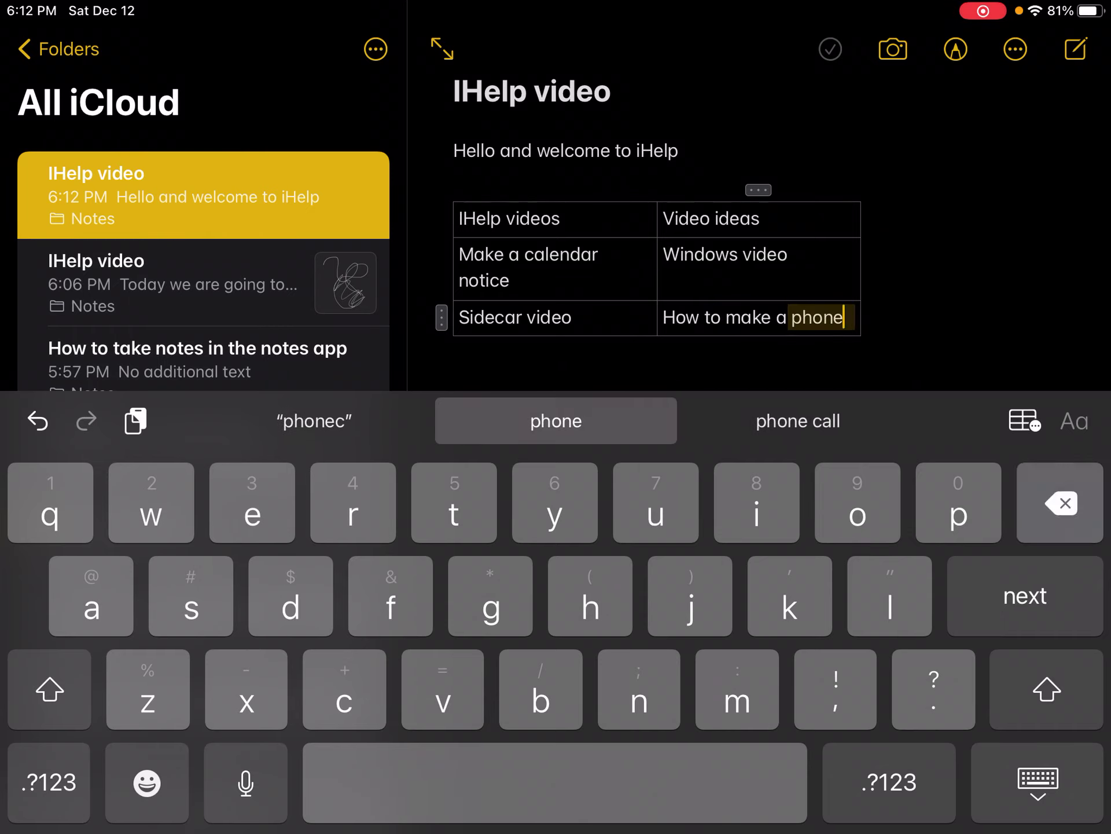
pyautogui.write(' a')
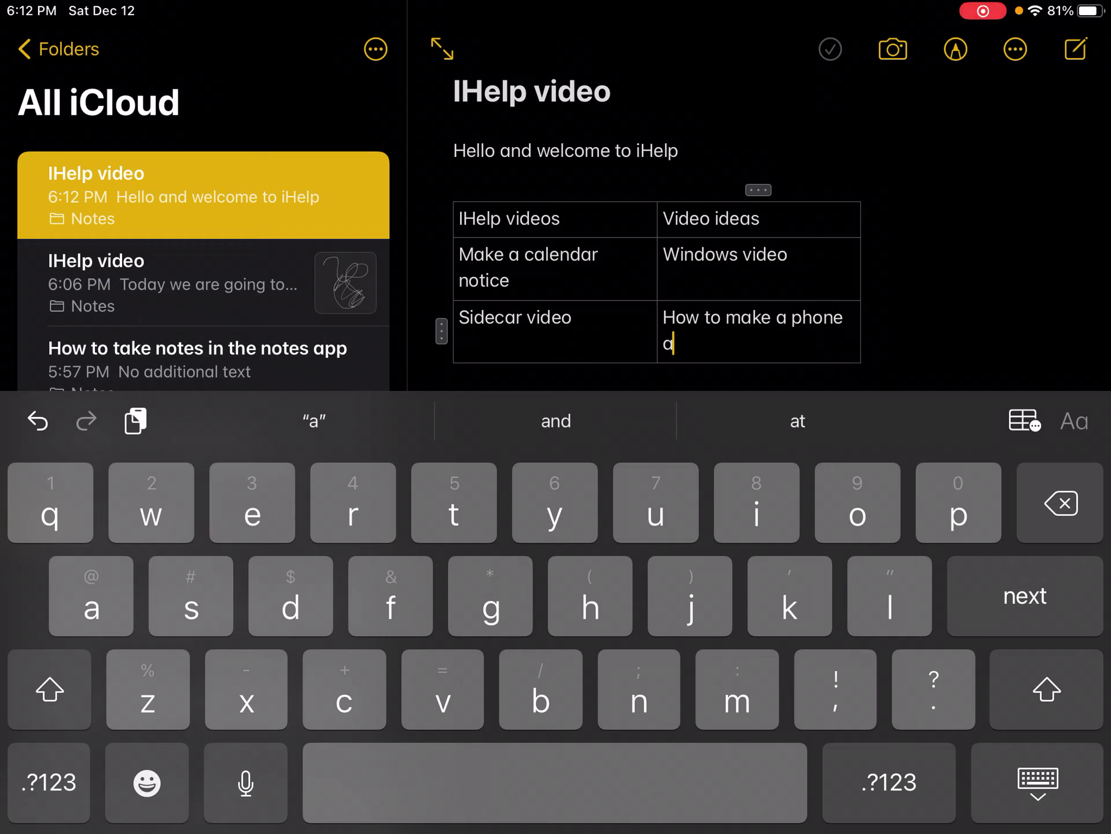
pyautogui.press('BackSpace')
pyautogui.write('cal')
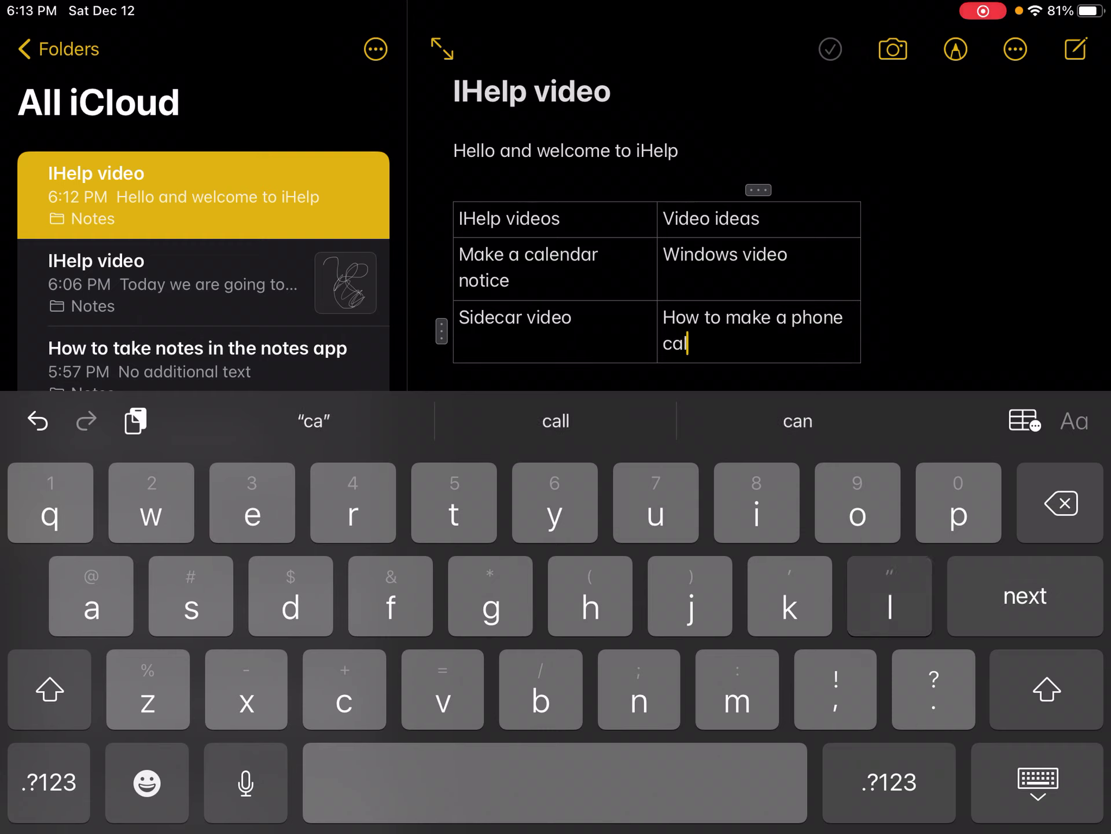
pyautogui.write('l')
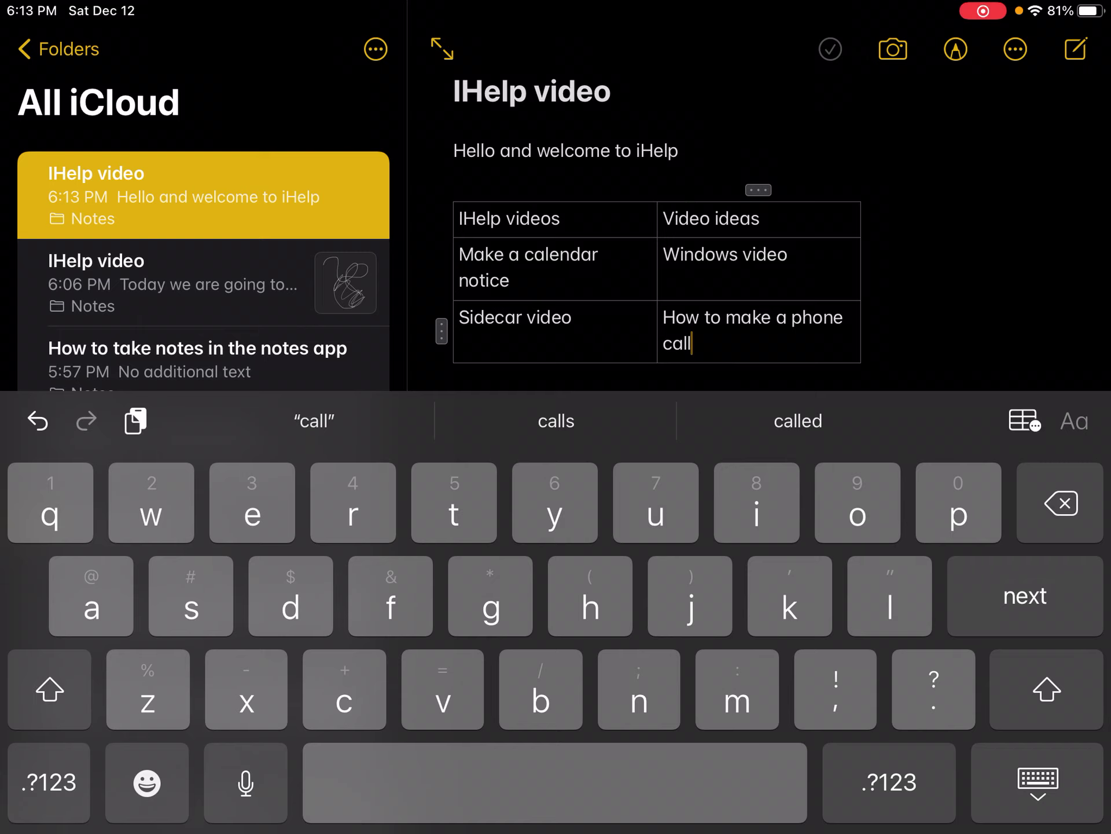
pyautogui.scroll(-2, 657, 249)
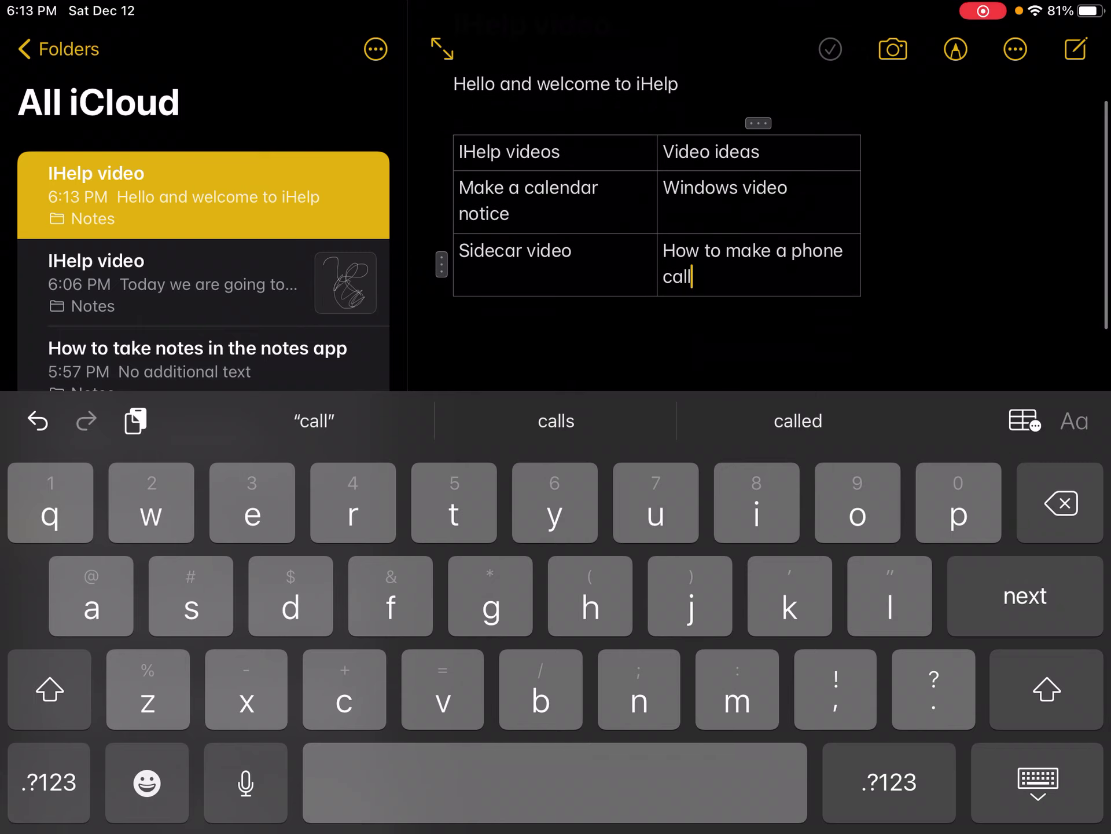
pyautogui.click(1024, 421)
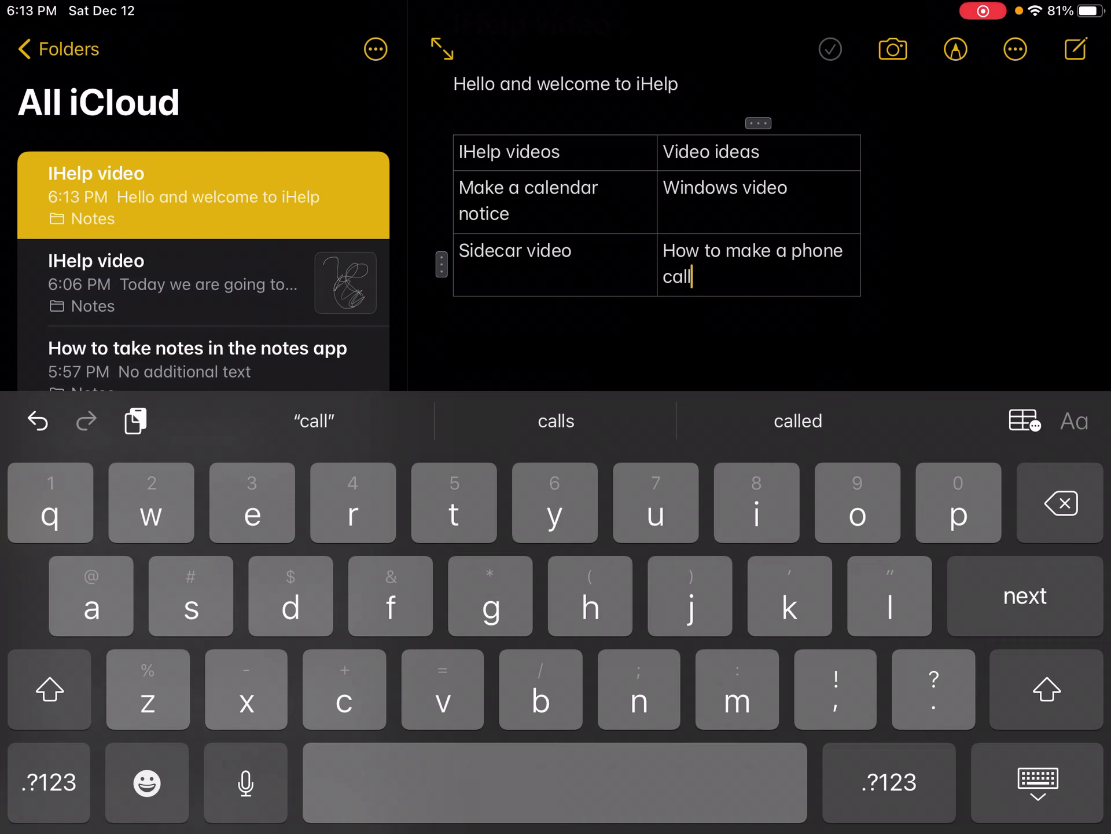
# Use Convert to Text on the video-ideas table and clear the selection
pyautogui.click(1025, 421)
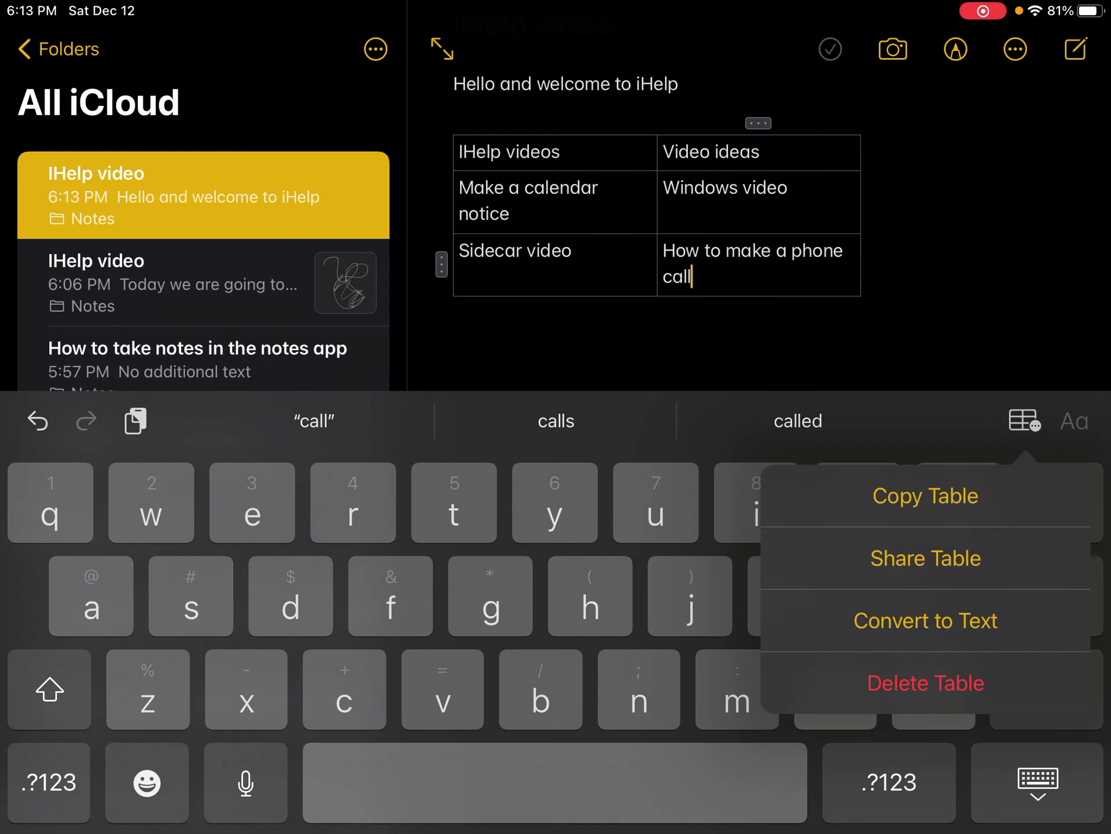
pyautogui.click(926, 620)
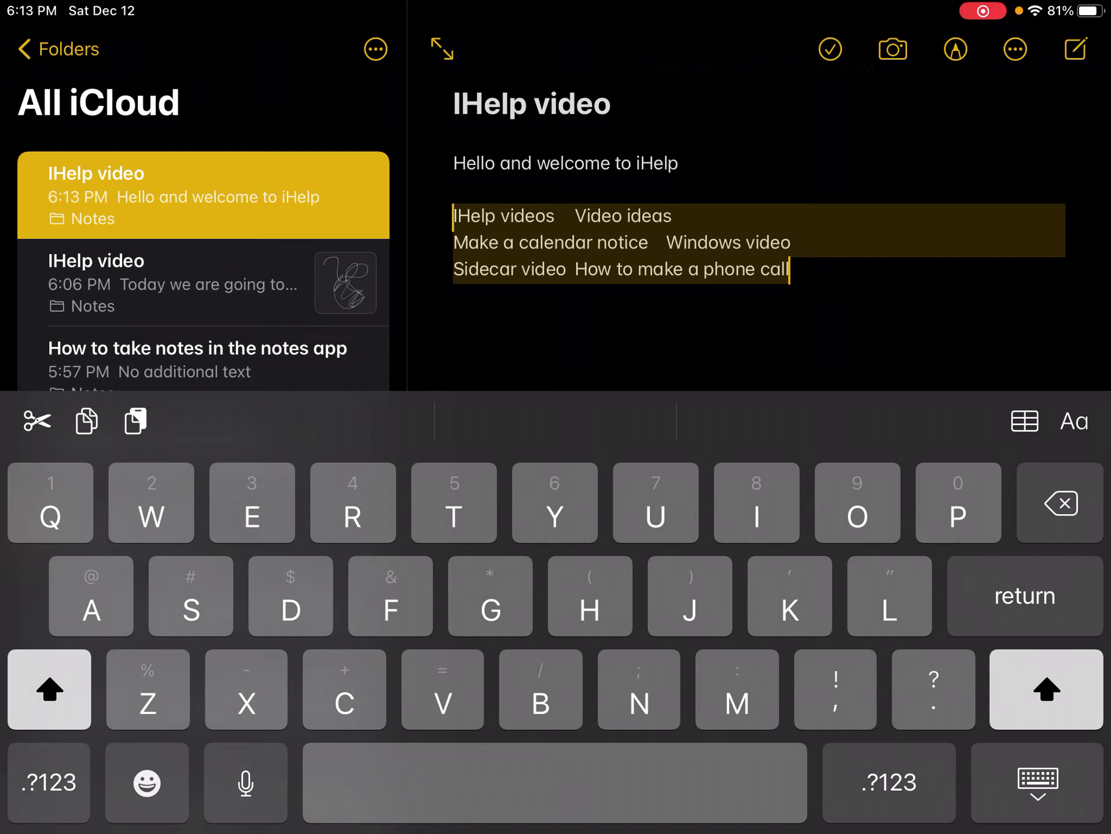
pyautogui.press('Right')
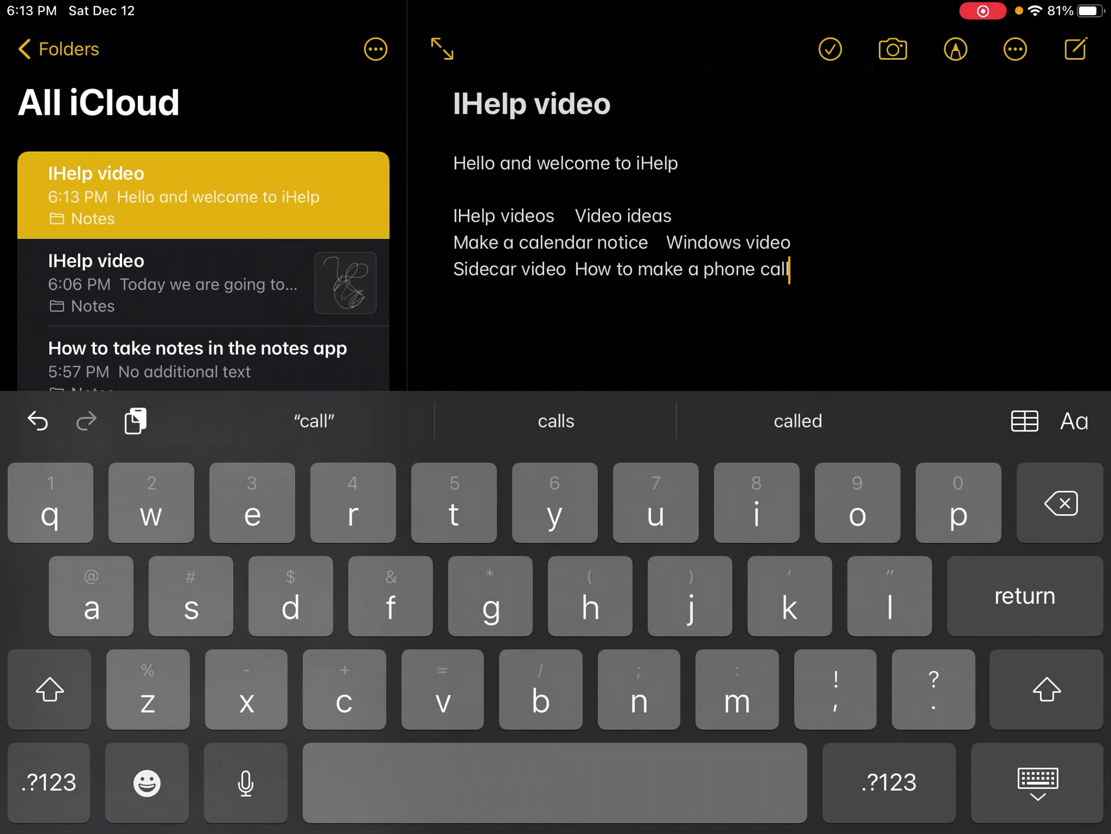
pyautogui.scroll(-2, 781, 206)
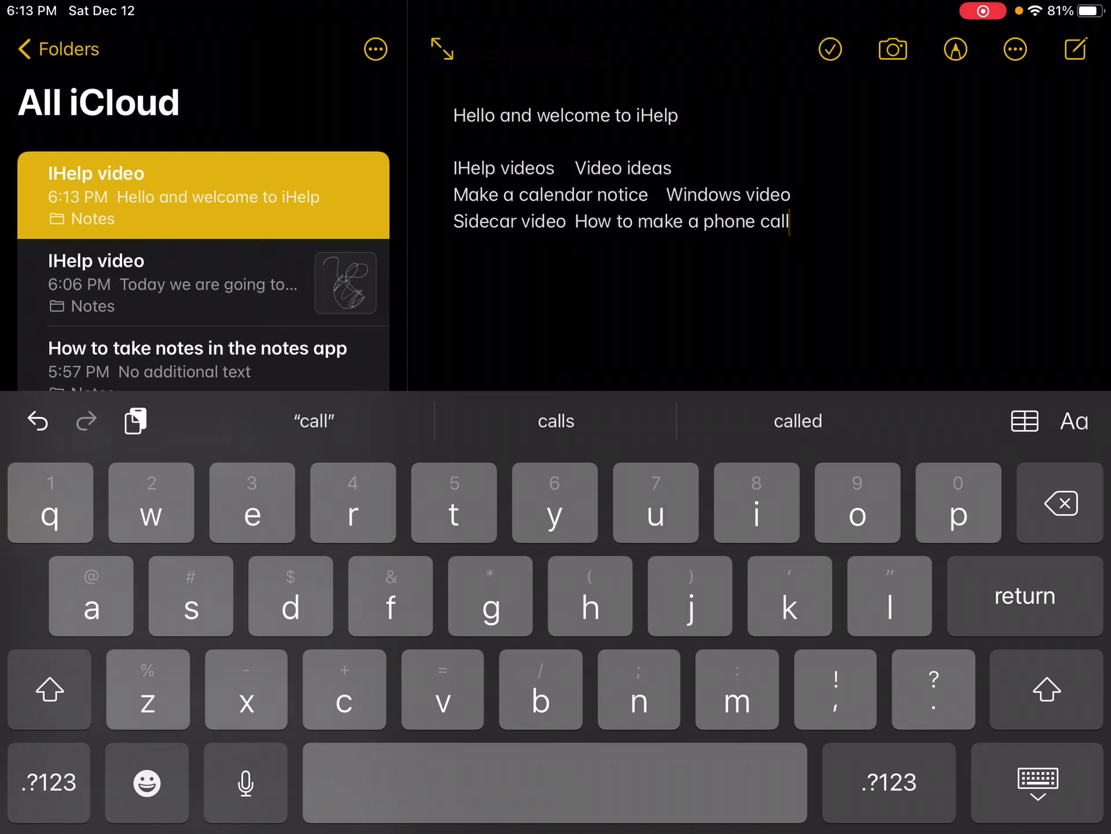
# Turn on drawing and scribble a white freehand stroke beneath the three text lines
pyautogui.click(956, 48)
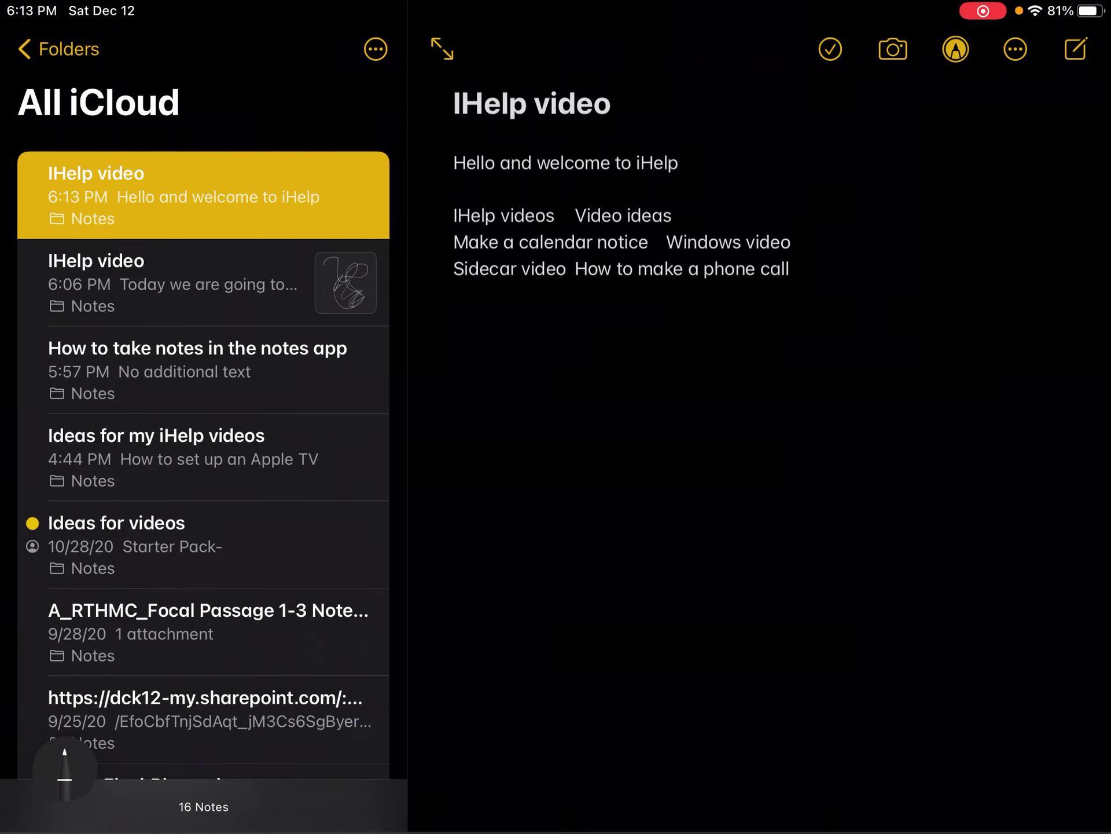
pyautogui.click(956, 49)
pyautogui.click(956, 49)
pyautogui.click(956, 49)
pyautogui.moveTo(506, 496)
pyautogui.mouseDown()
pyautogui.moveTo(624, 463)
pyautogui.moveTo(834, 573)
pyautogui.moveTo(903, 553)
pyautogui.moveTo(900, 715)
pyautogui.mouseUp()
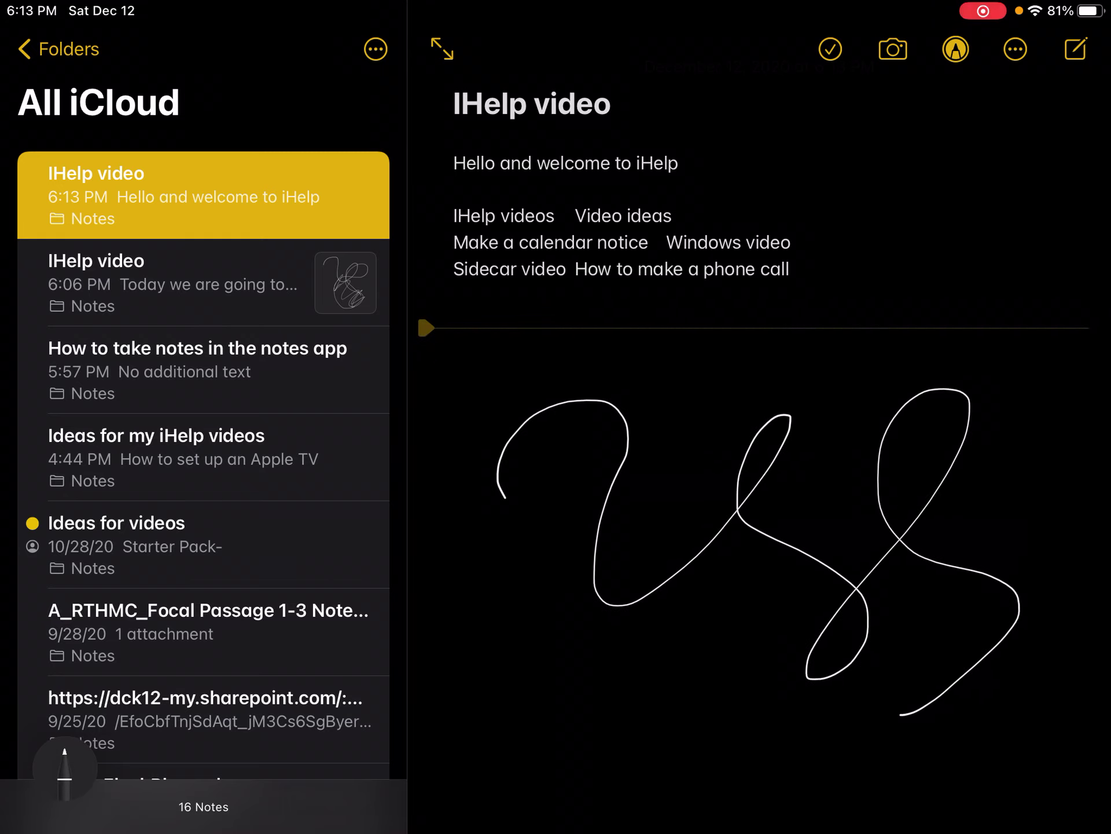
pyautogui.click(956, 49)
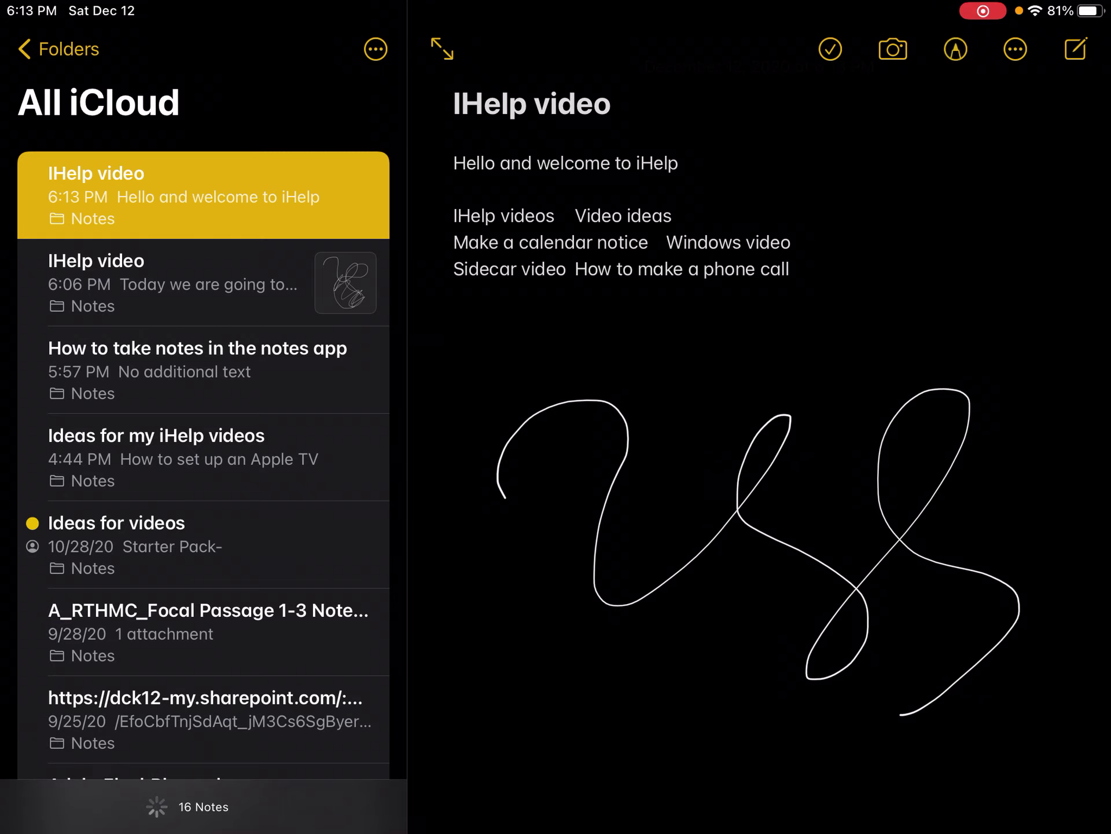
pyautogui.click(64, 764)
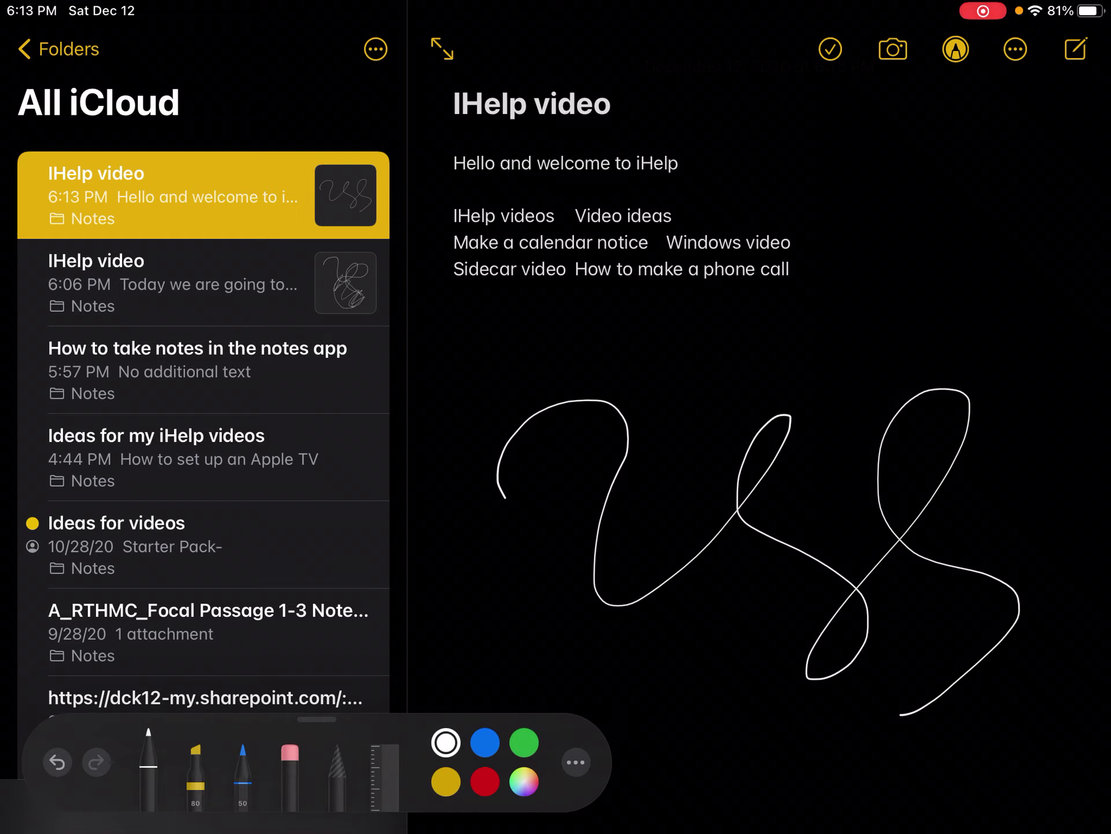
pyautogui.click(195, 764)
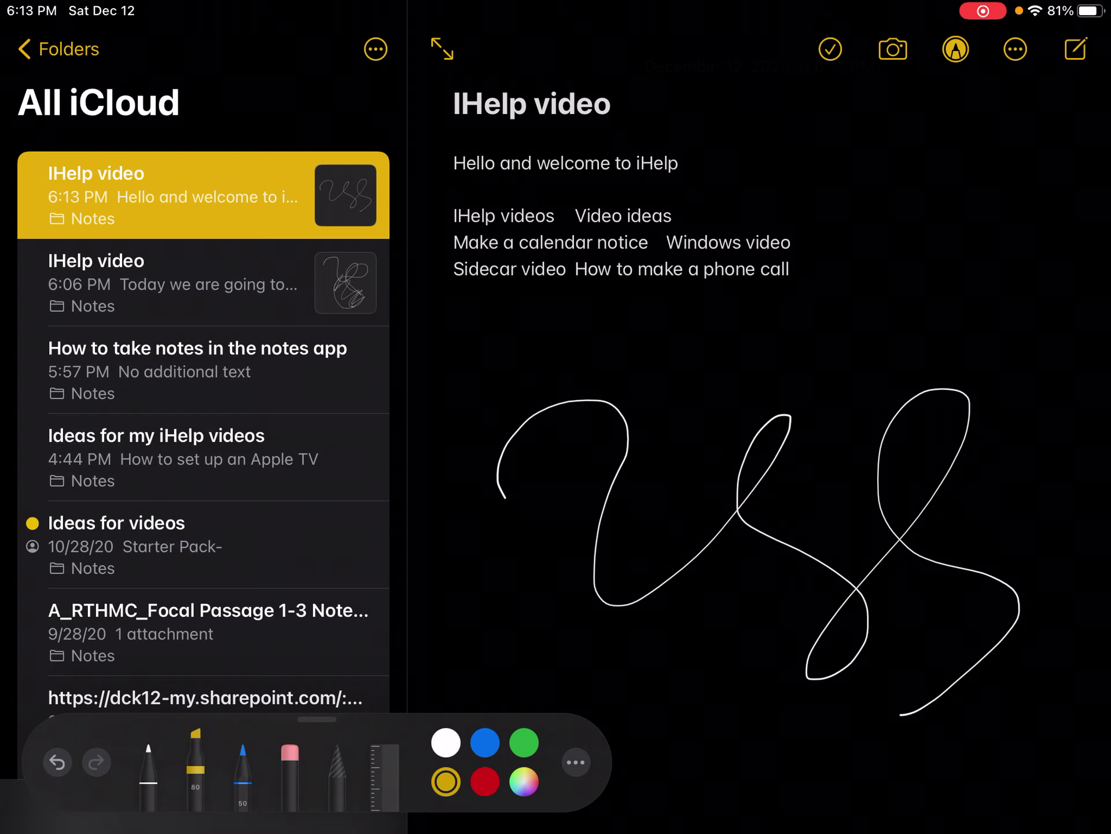
# Draw a yellow then a white highlighter stroke across the scribble
pyautogui.moveTo(452, 337)
pyautogui.mouseDown()
pyautogui.moveTo(898, 332)
pyautogui.moveTo(619, 464)
pyautogui.moveTo(912, 689)
pyautogui.moveTo(631, 787)
pyautogui.mouseUp()
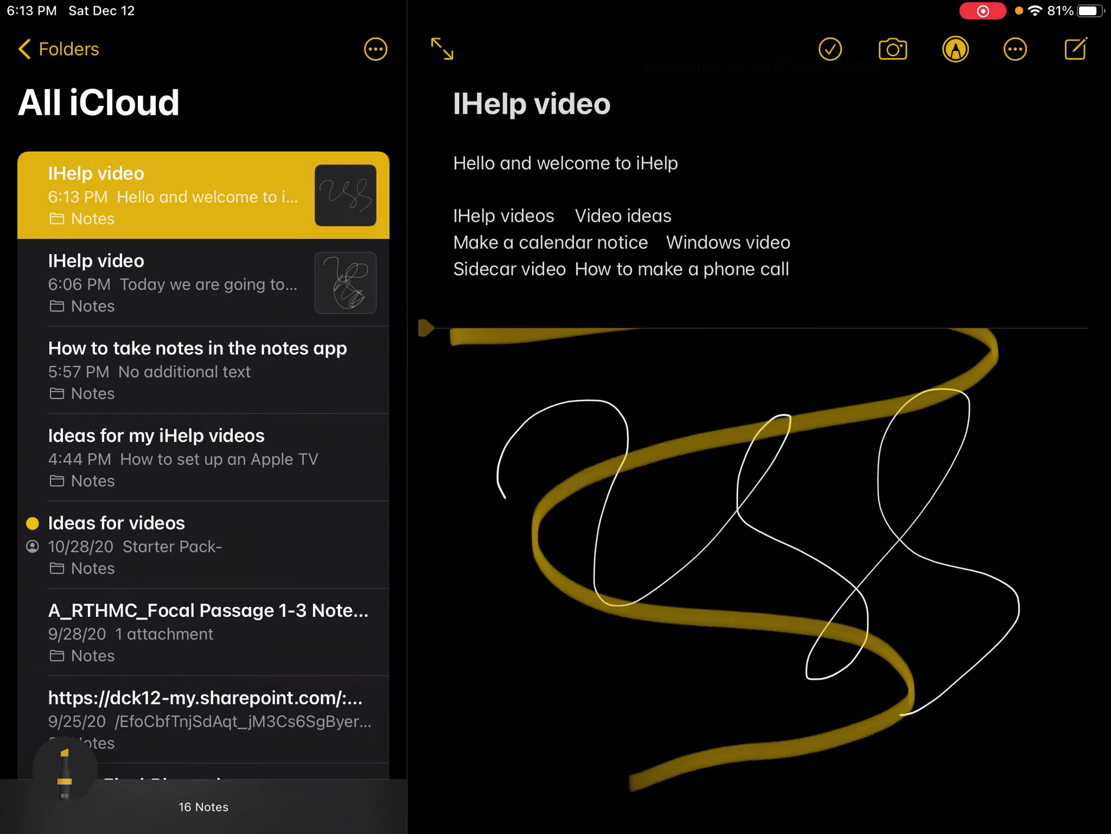
pyautogui.click(446, 742)
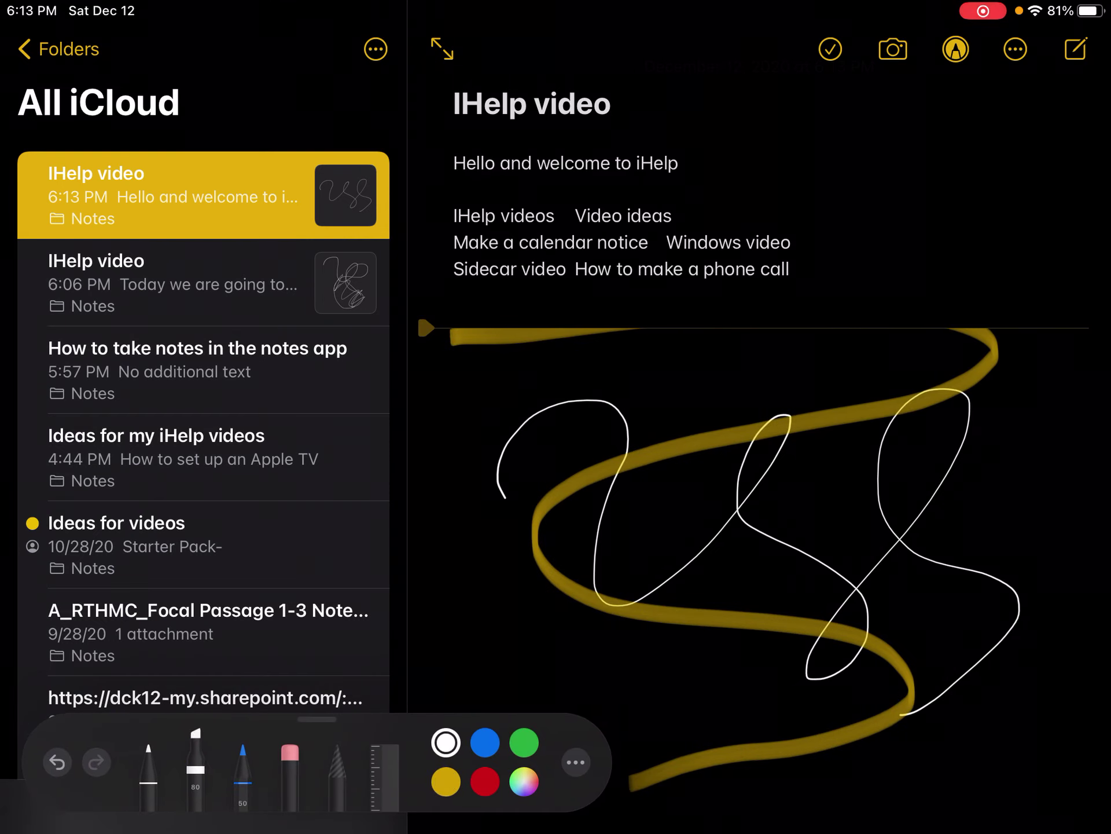
pyautogui.moveTo(495, 602)
pyautogui.mouseDown()
pyautogui.moveTo(805, 573)
pyautogui.moveTo(781, 707)
pyautogui.moveTo(707, 811)
pyautogui.moveTo(1050, 723)
pyautogui.mouseUp()
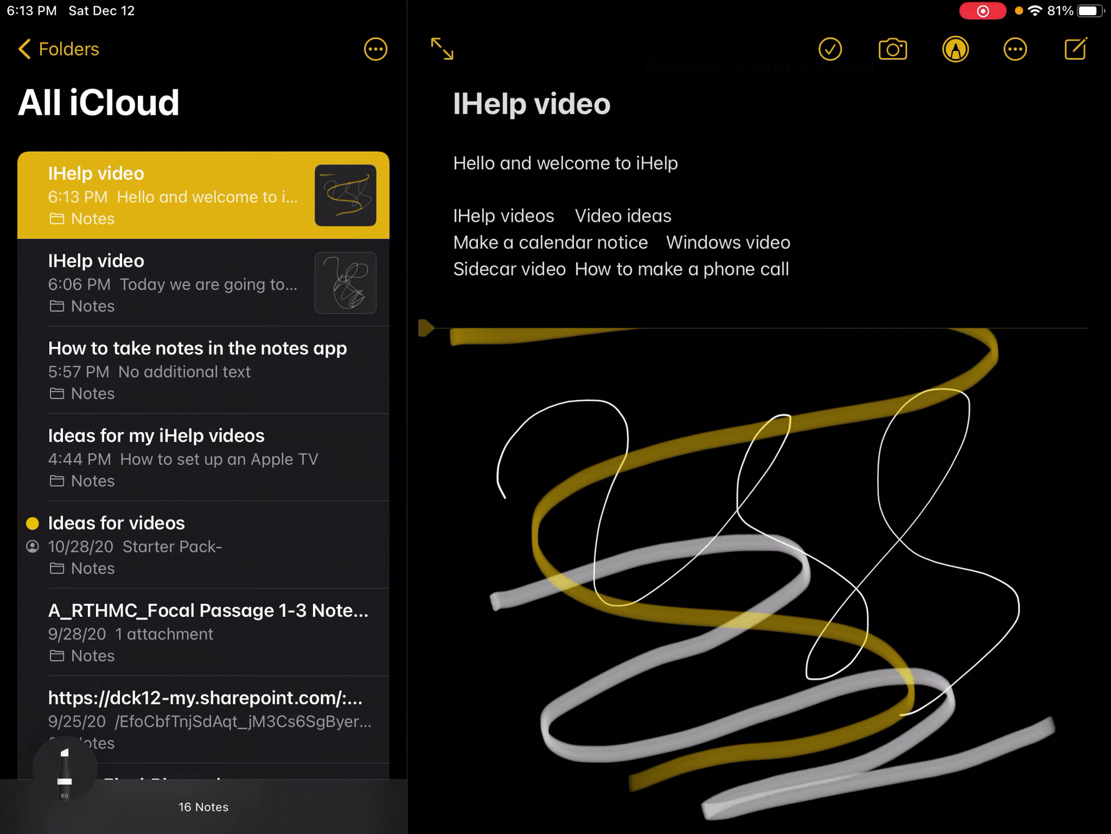
# Erase large patches of the lower strokes with the eraser
pyautogui.click(290, 753)
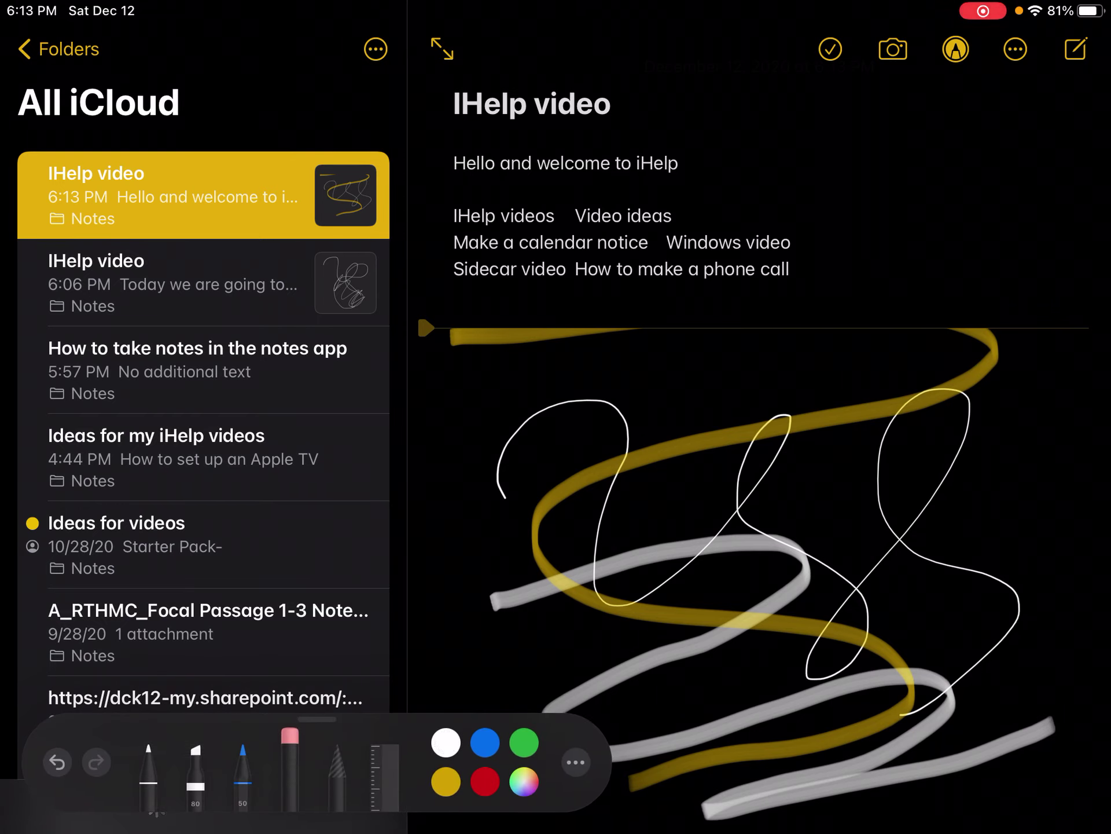
pyautogui.moveTo(596, 556)
pyautogui.mouseDown()
pyautogui.moveTo(658, 538)
pyautogui.moveTo(799, 591)
pyautogui.moveTo(963, 737)
pyautogui.moveTo(584, 709)
pyautogui.moveTo(793, 683)
pyautogui.moveTo(598, 585)
pyautogui.moveTo(705, 650)
pyautogui.moveTo(709, 636)
pyautogui.mouseUp()
pyautogui.click(65, 764)
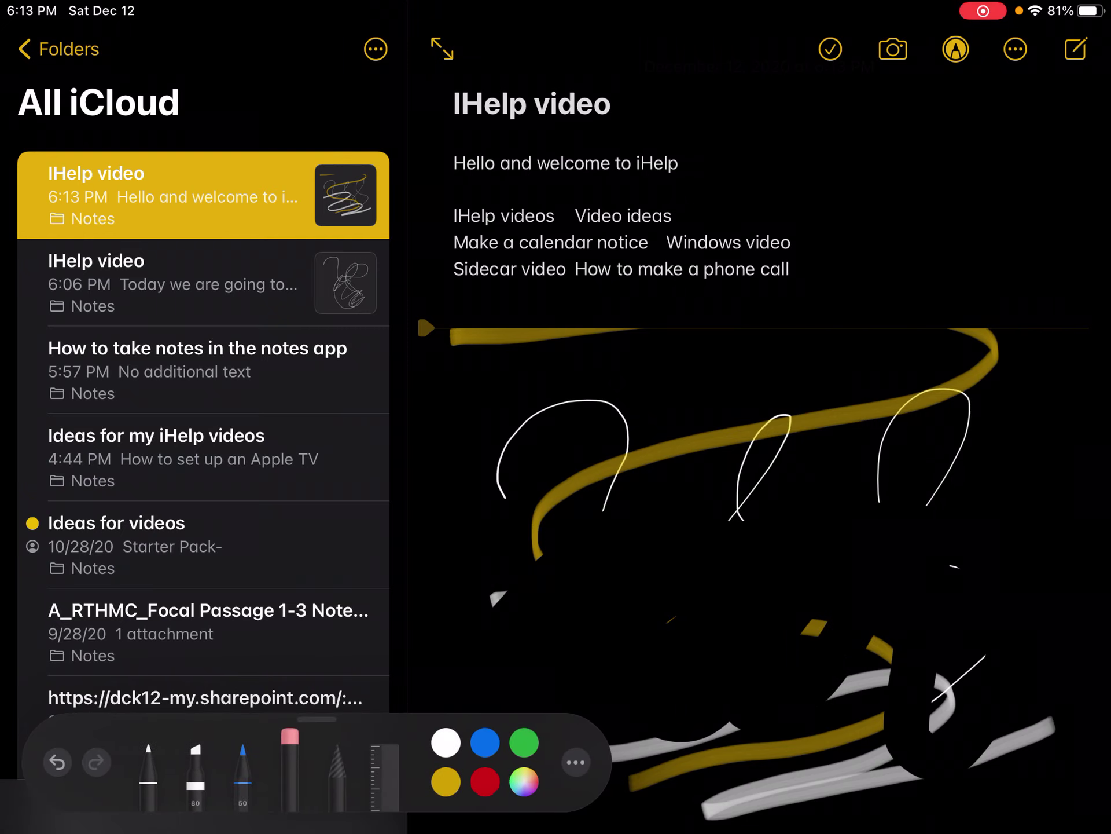
pyautogui.click(384, 770)
# Use the ruler to draw a diagonal line, then a horizontal line, and exit Markup
pyautogui.moveTo(810, 521); pyautogui.dragTo(773, 558)
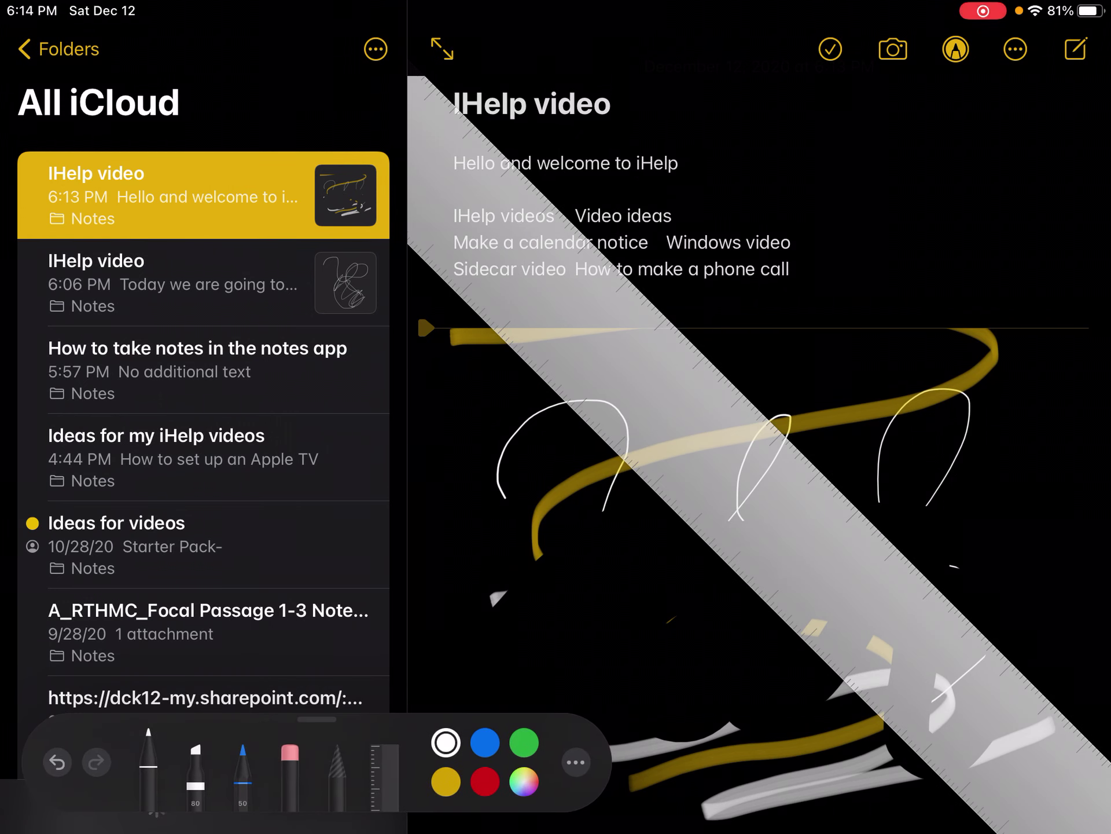
pyautogui.moveTo(498, 338); pyautogui.dragTo(973, 811)
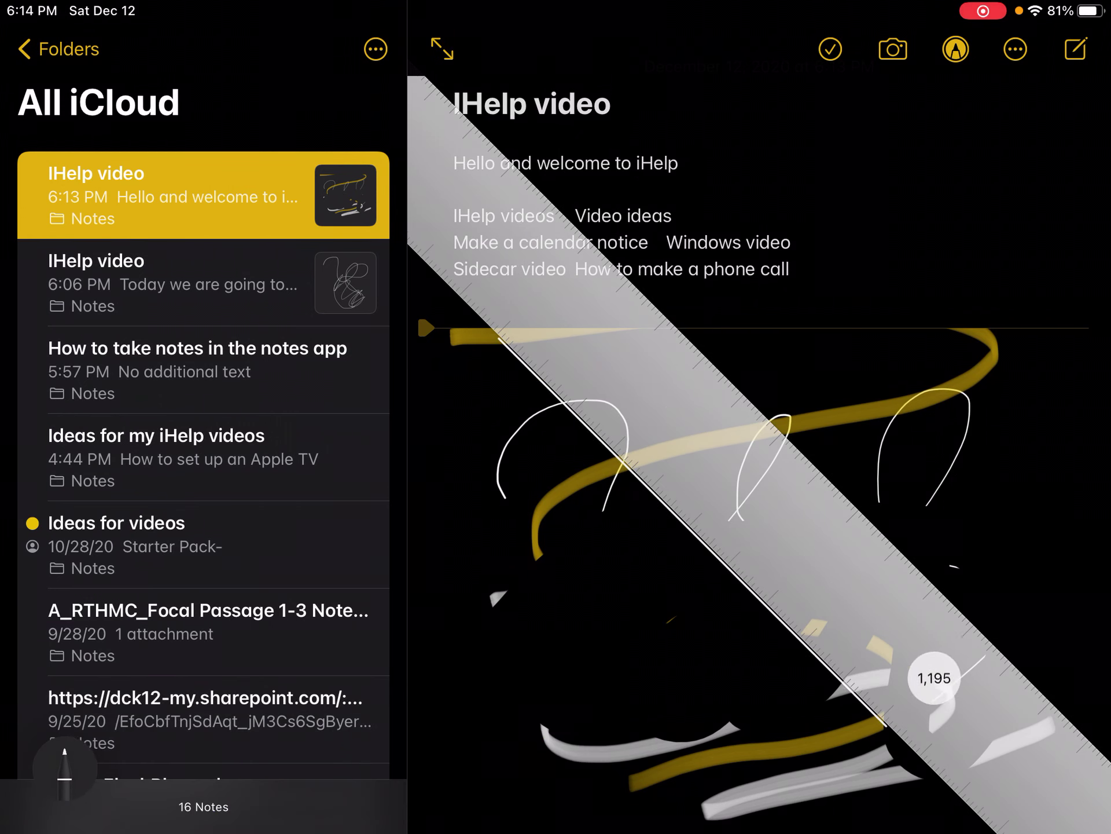
pyautogui.moveTo(753, 521)
pyautogui.mouseDown()
pyautogui.moveTo(747, 457)
pyautogui.moveTo(790, 459)
pyautogui.moveTo(801, 390)
pyautogui.moveTo(811, 393)
pyautogui.mouseUp()
pyautogui.moveTo(879, 373)
pyautogui.mouseDown()
pyautogui.moveTo(785, 325)
pyautogui.moveTo(685, 380)
pyautogui.moveTo(669, 445)
pyautogui.mouseUp()
pyautogui.click(64, 770)
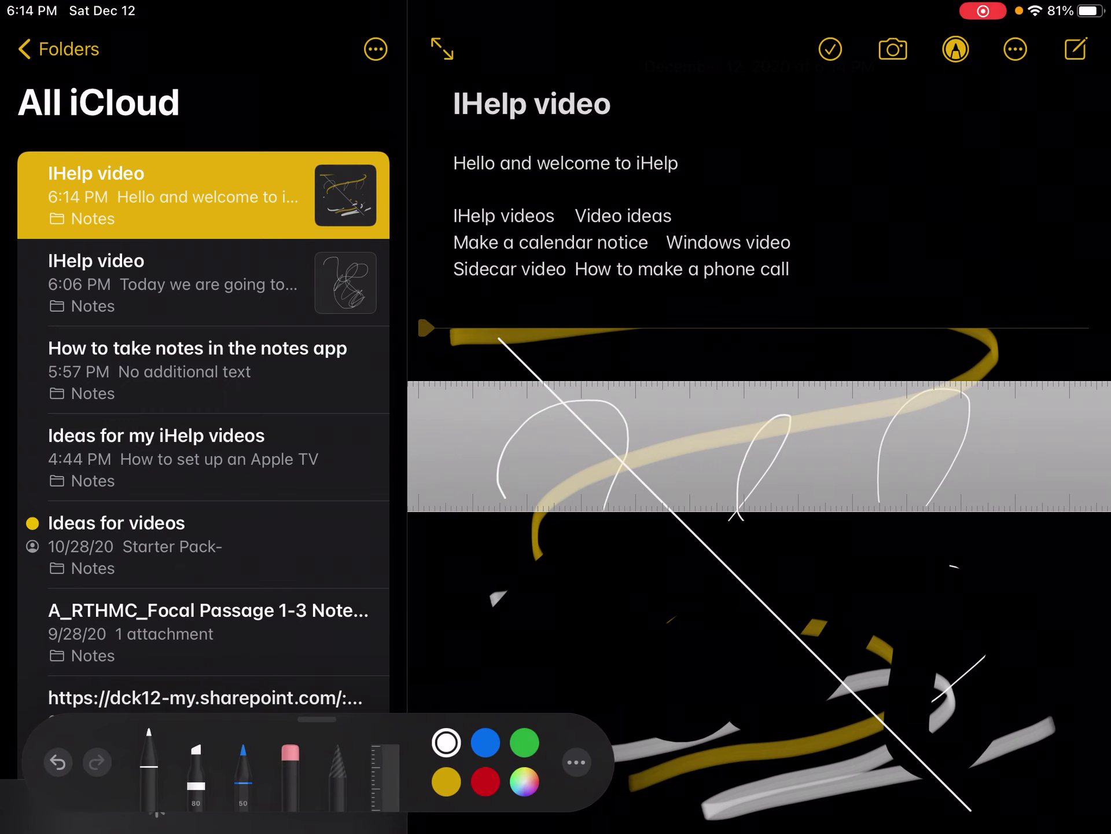
pyautogui.moveTo(445, 513)
pyautogui.mouseDown()
pyautogui.moveTo(996, 513)
pyautogui.moveTo(602, 514)
pyautogui.moveTo(742, 513)
pyautogui.mouseUp()
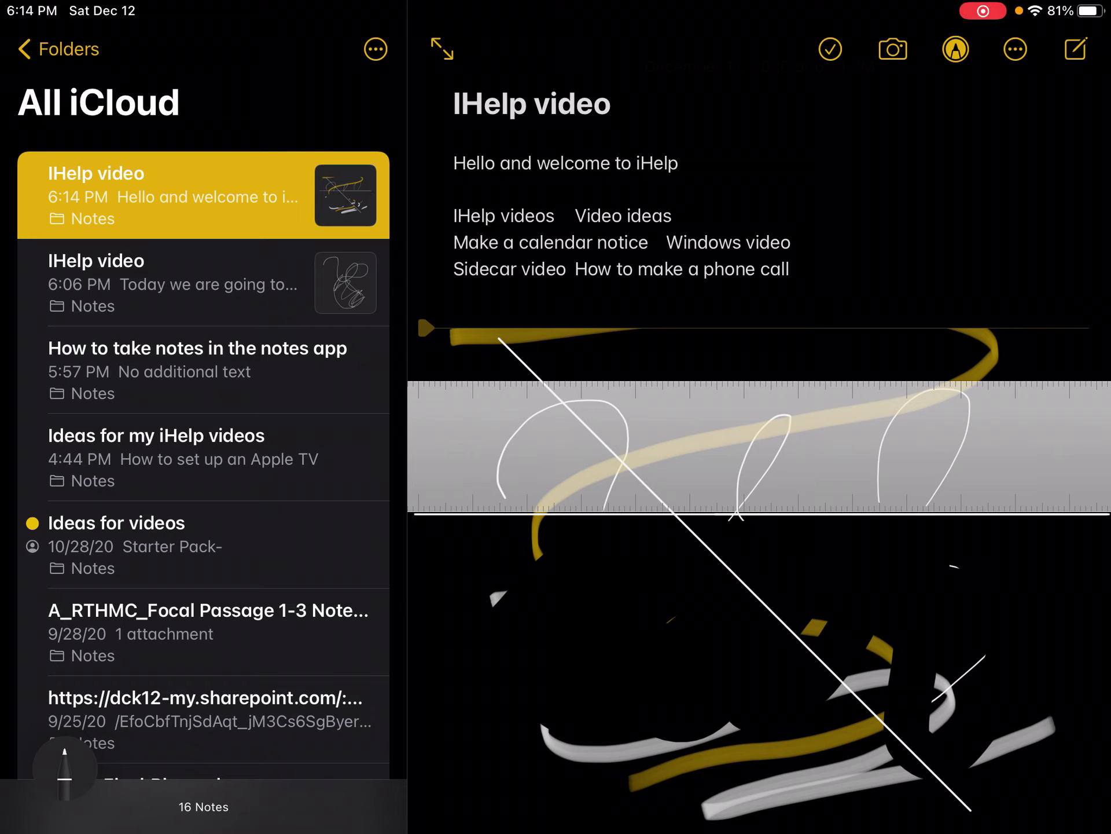
pyautogui.click(956, 49)
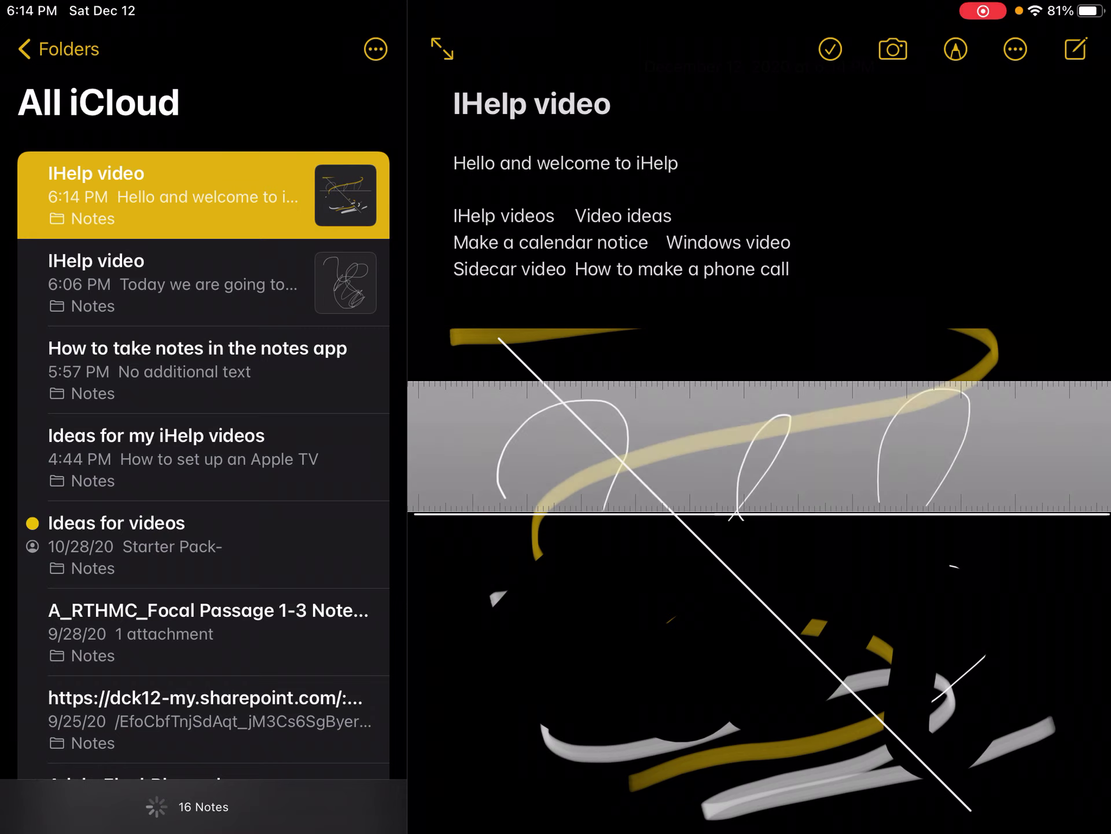
pyautogui.scroll(2, 763, 463)
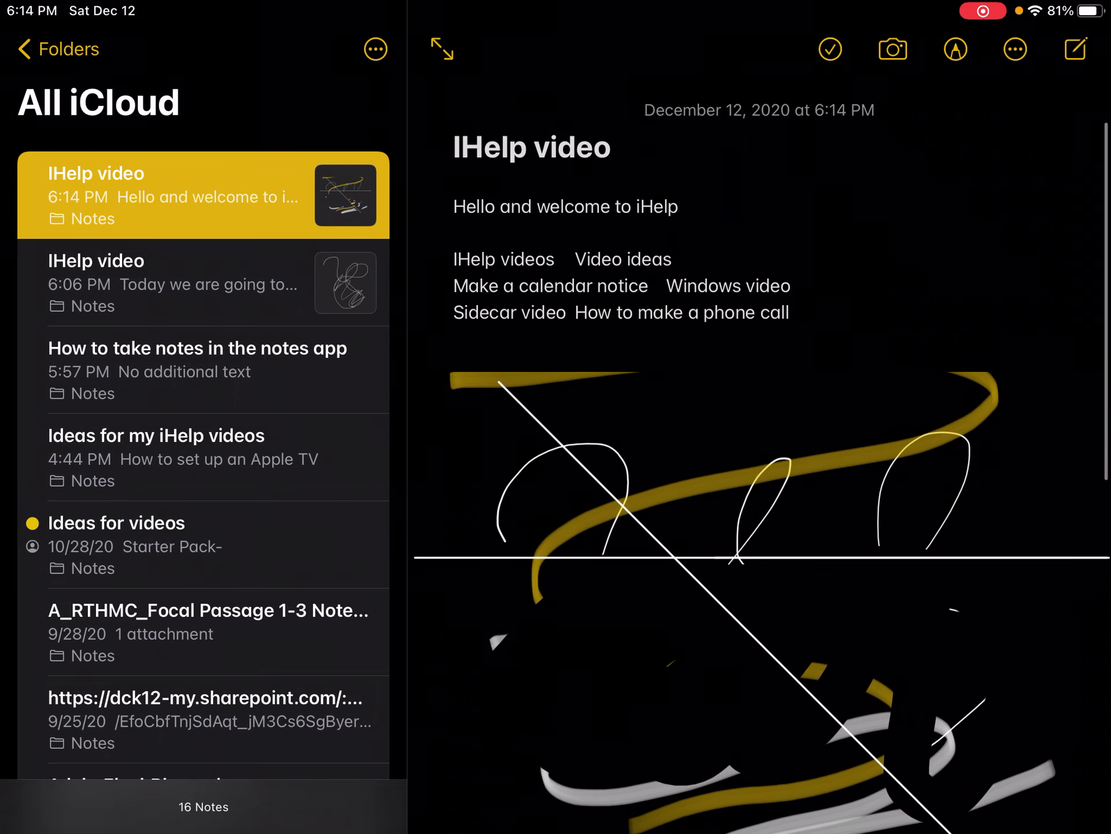